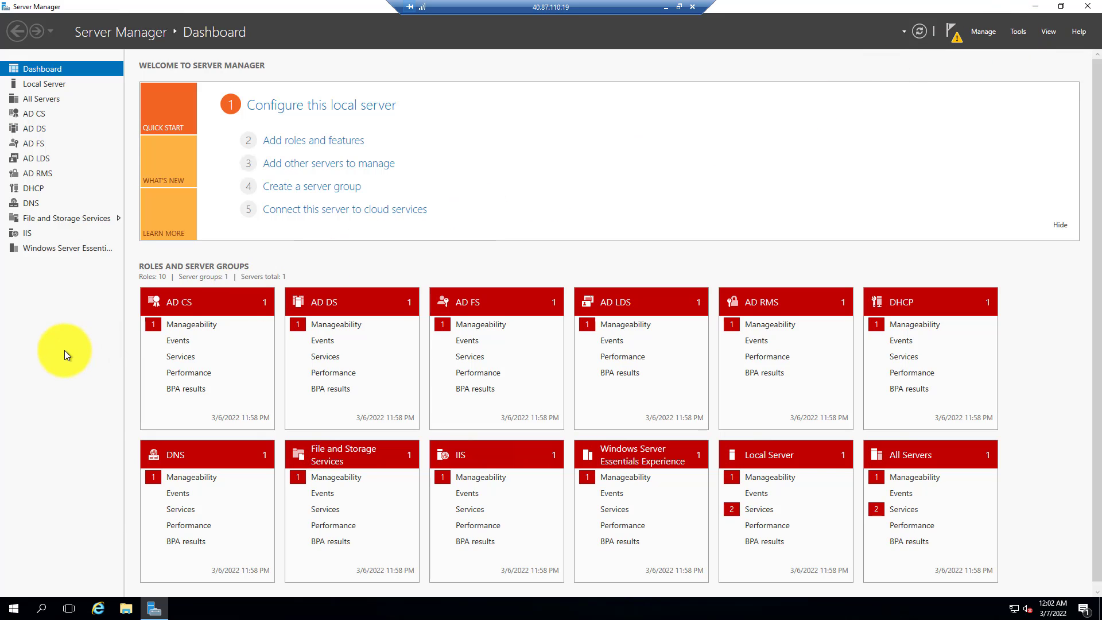
Open Active Directory Users and Computers from Server Manager and maximize its window.
{"action": "left_click", "coordinate": [1020, 32]}
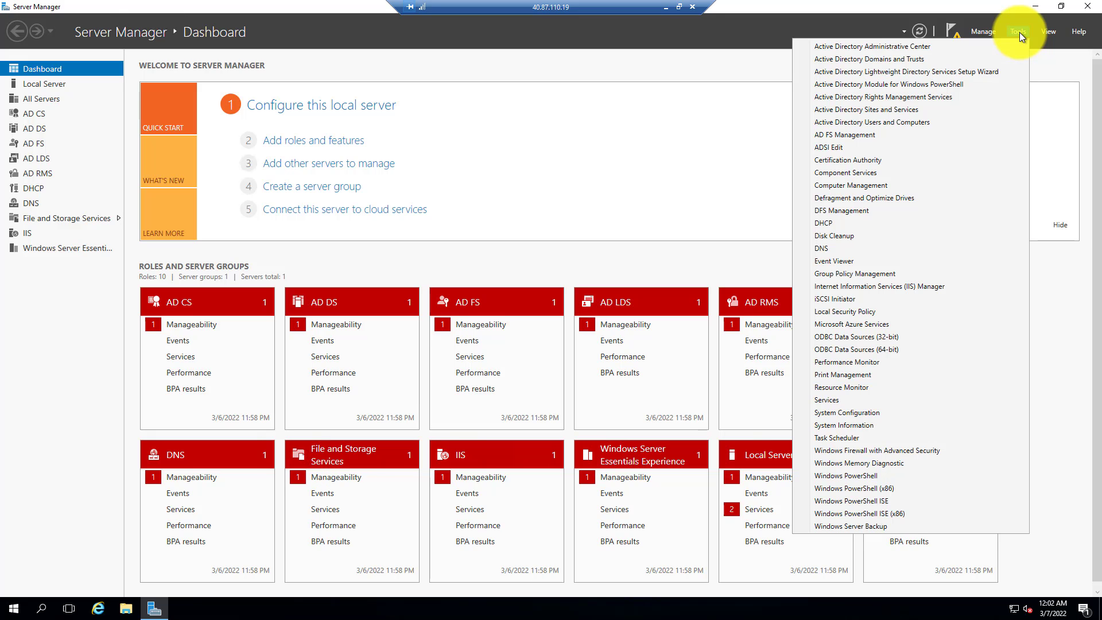
{"action": "left_click", "coordinate": [900, 123]}
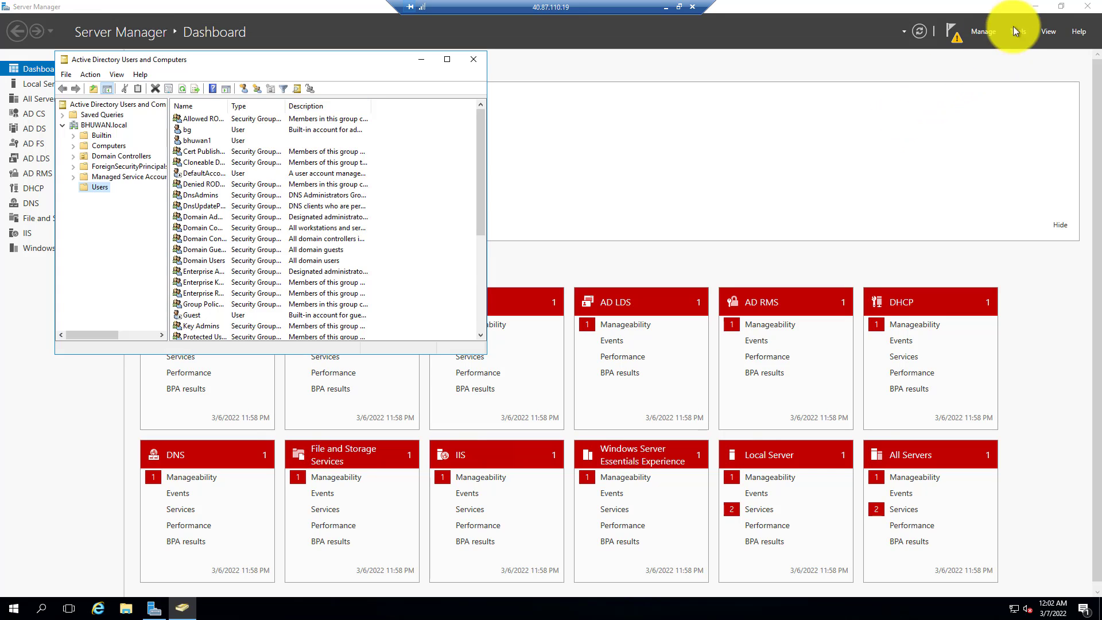
{"action": "left_click", "coordinate": [1037, 6]}
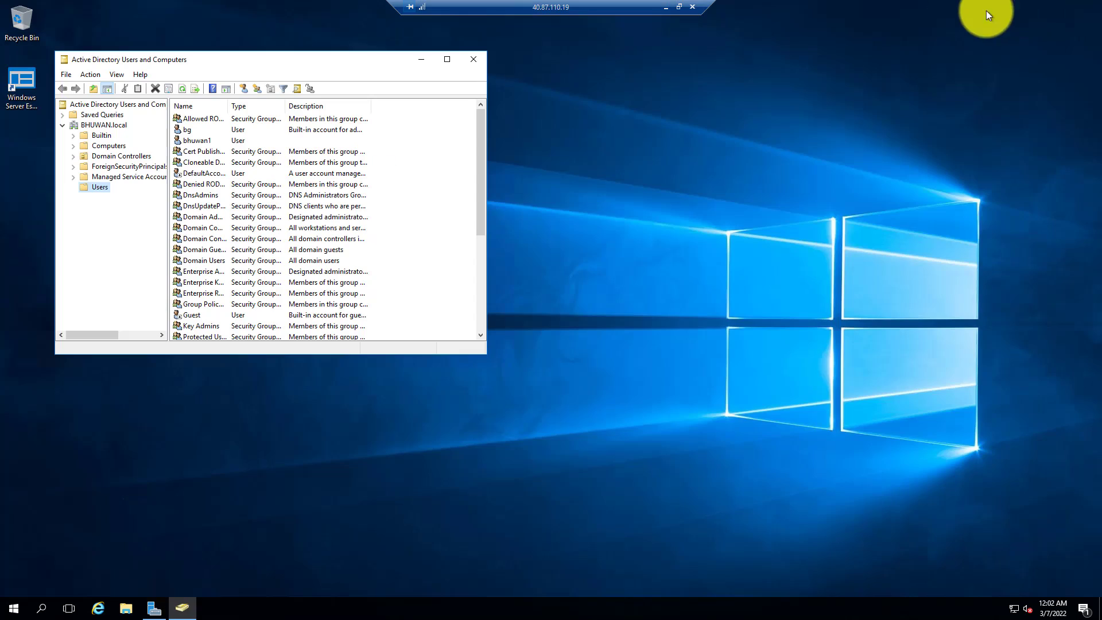
{"action": "left_click", "coordinate": [448, 60]}
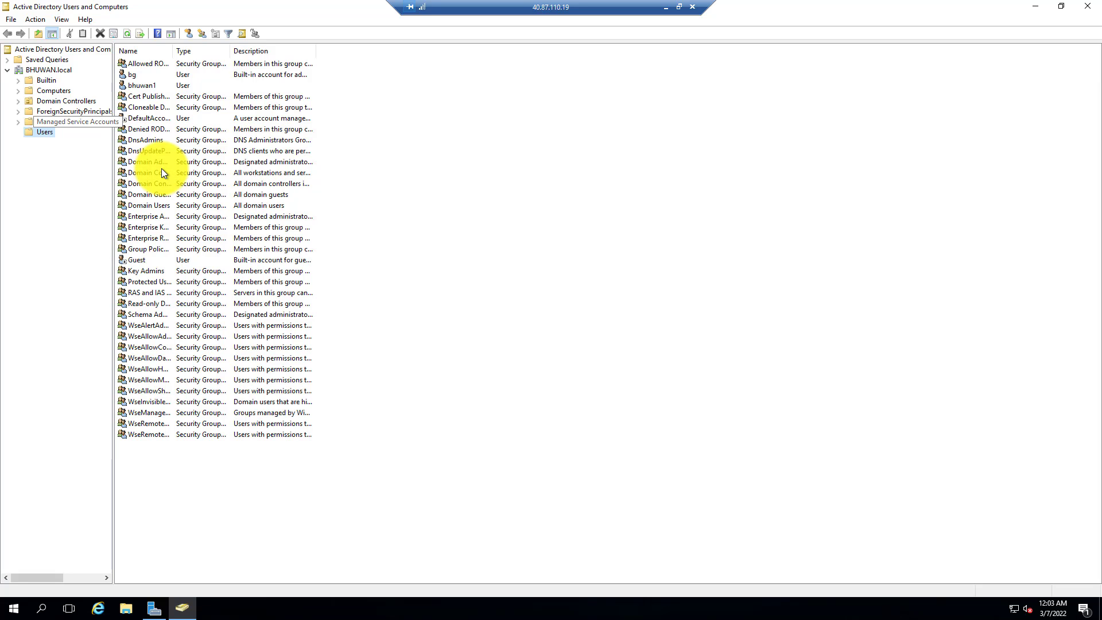
Create an organizational unit named BHUWANOU in the BHUWAN.local domain.
{"action": "left_click", "coordinate": [36, 70]}
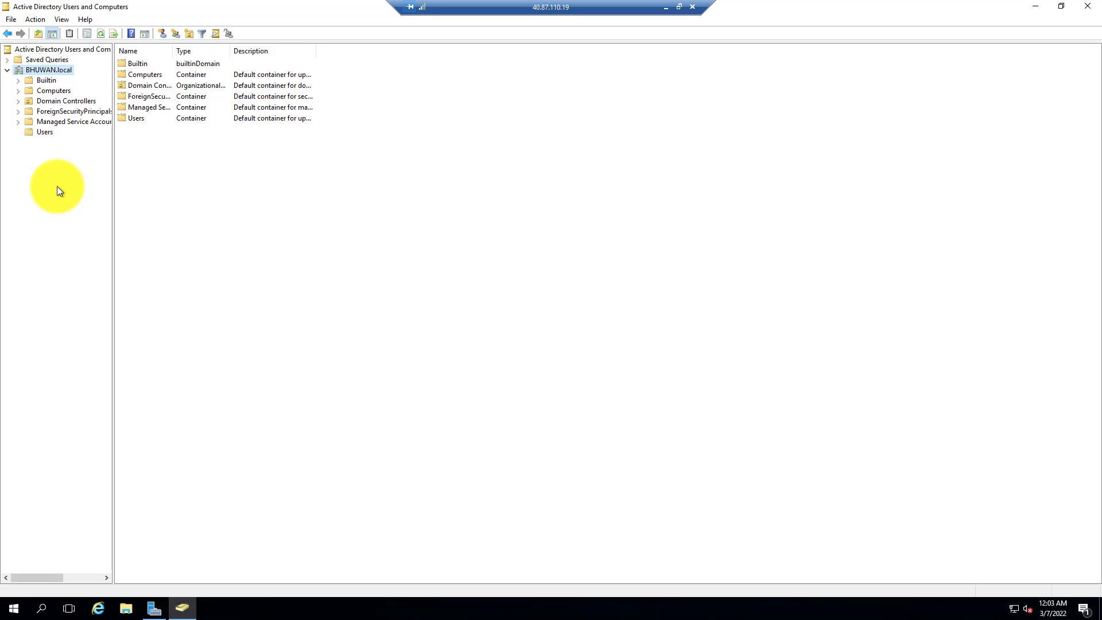
{"action": "right_click", "coordinate": [60, 73]}
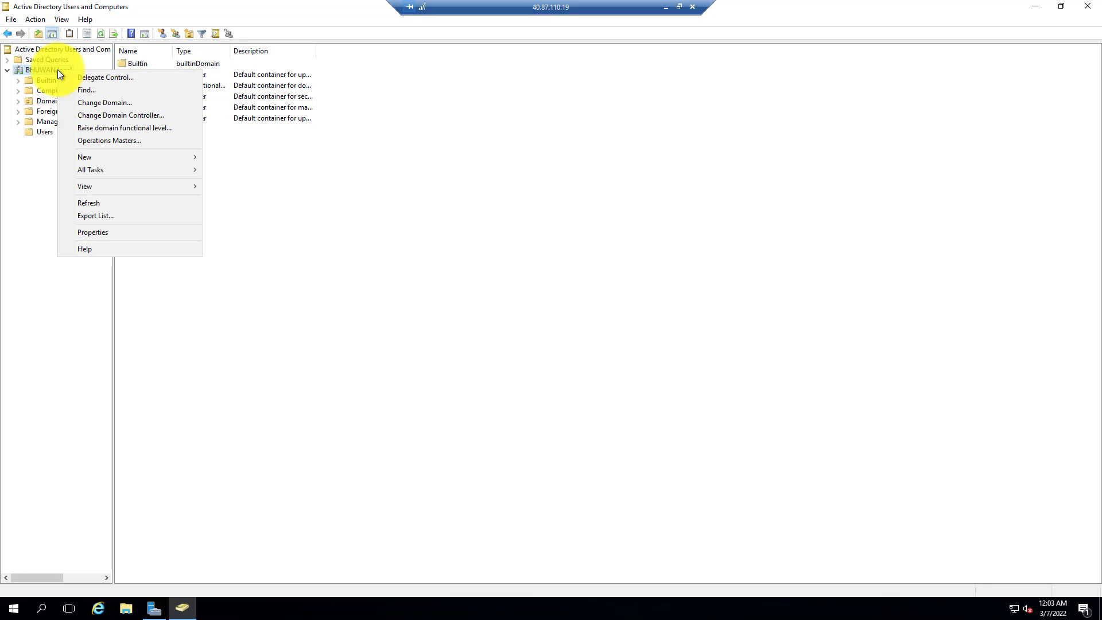
{"action": "mouse_move", "coordinate": [92, 156]}
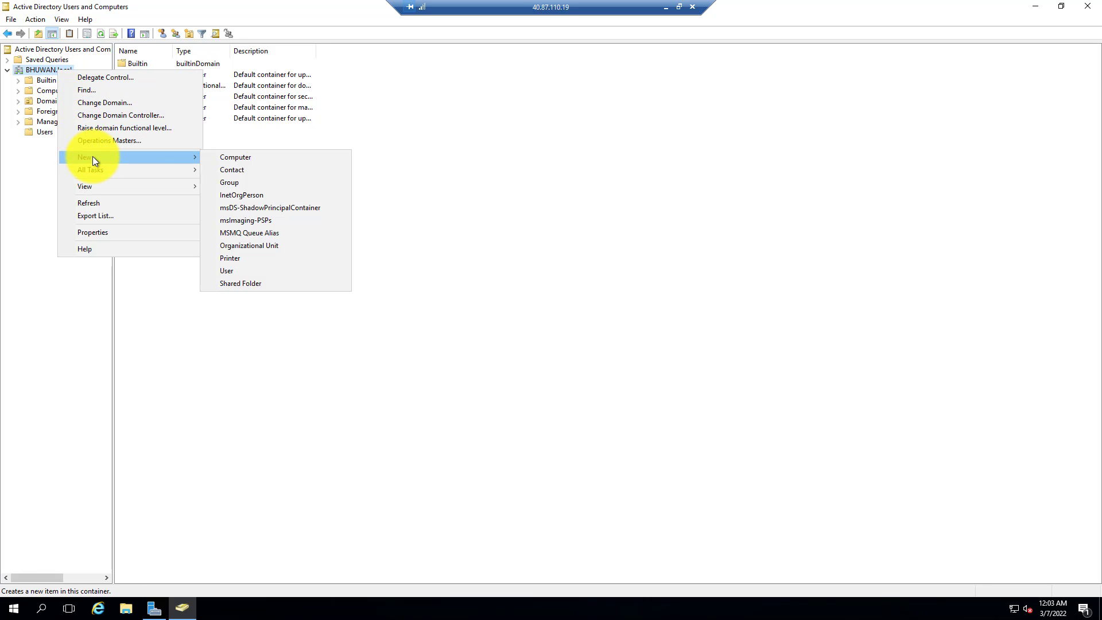
{"action": "left_click", "coordinate": [248, 251]}
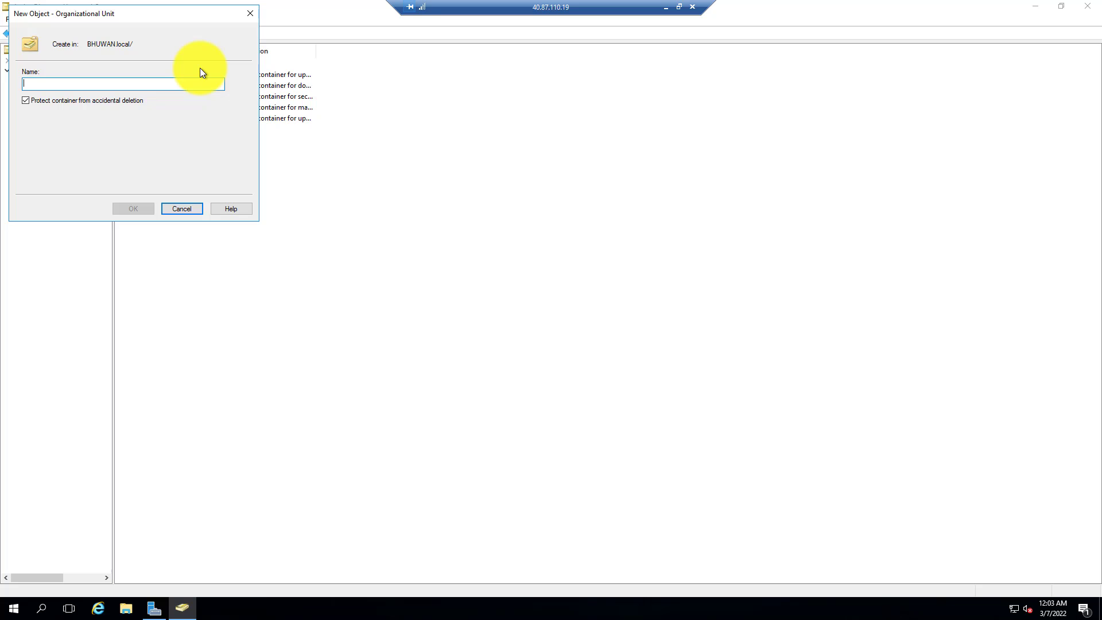
{"action": "type", "text": "BHU"}
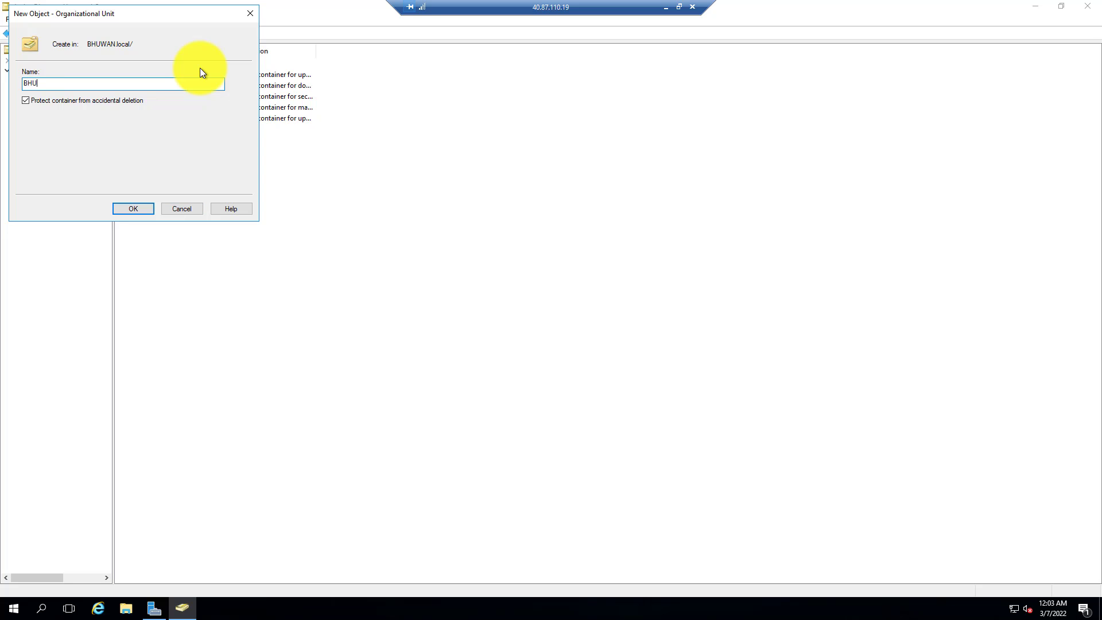
{"action": "type", "text": "WANOU"}
{"action": "left_click", "coordinate": [141, 209]}
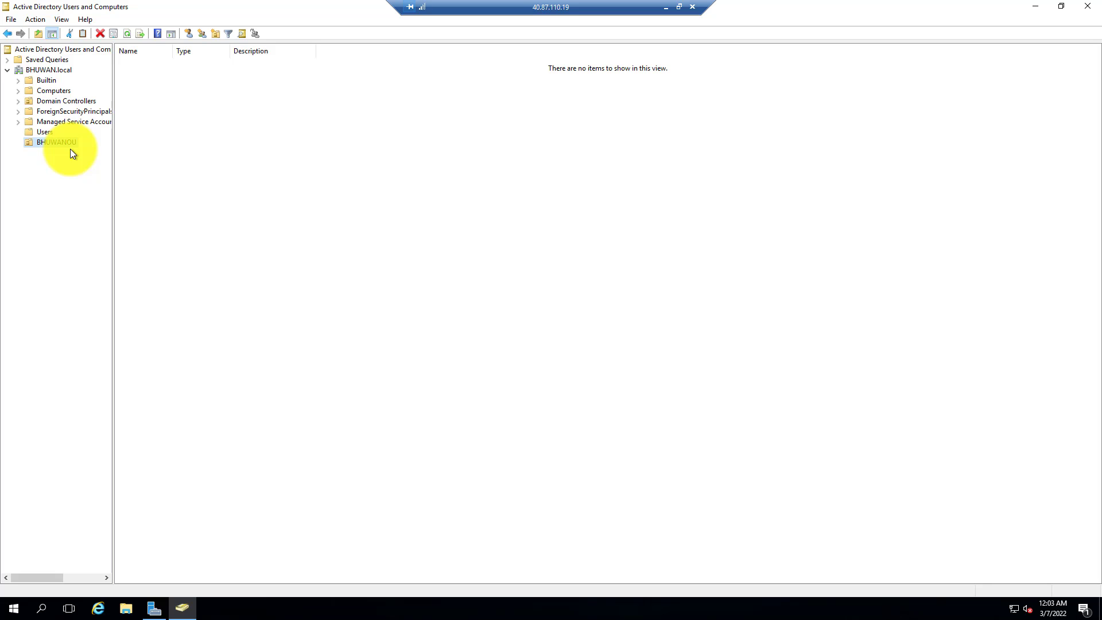
Start a new user in the BHUWANOU unit and enter the user's first and last names.
{"action": "right_click", "coordinate": [142, 119]}
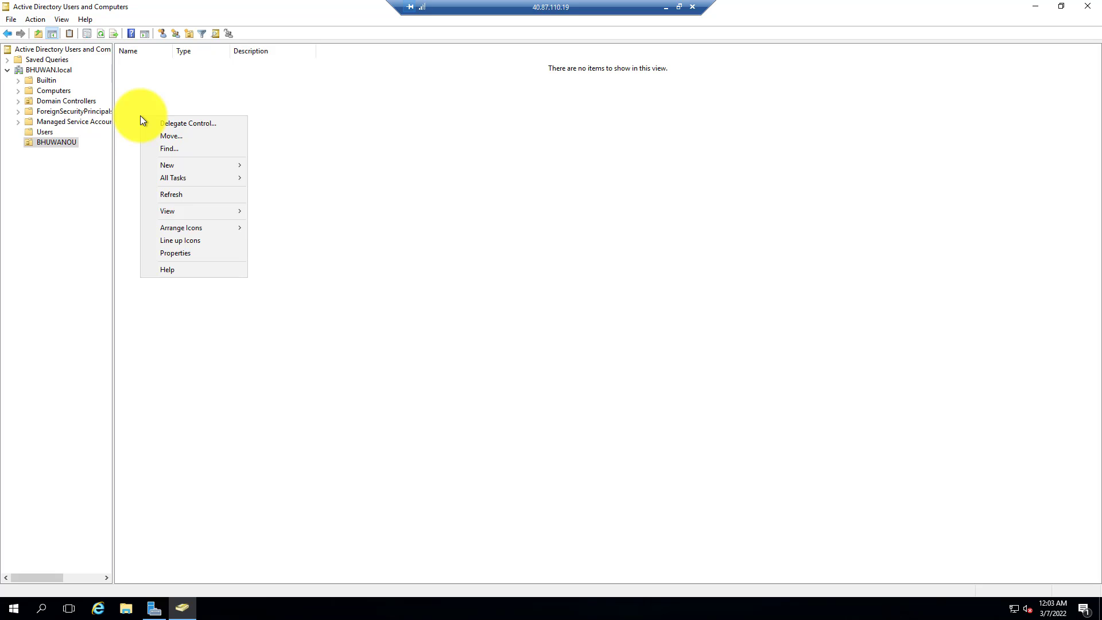
{"action": "mouse_move", "coordinate": [169, 166]}
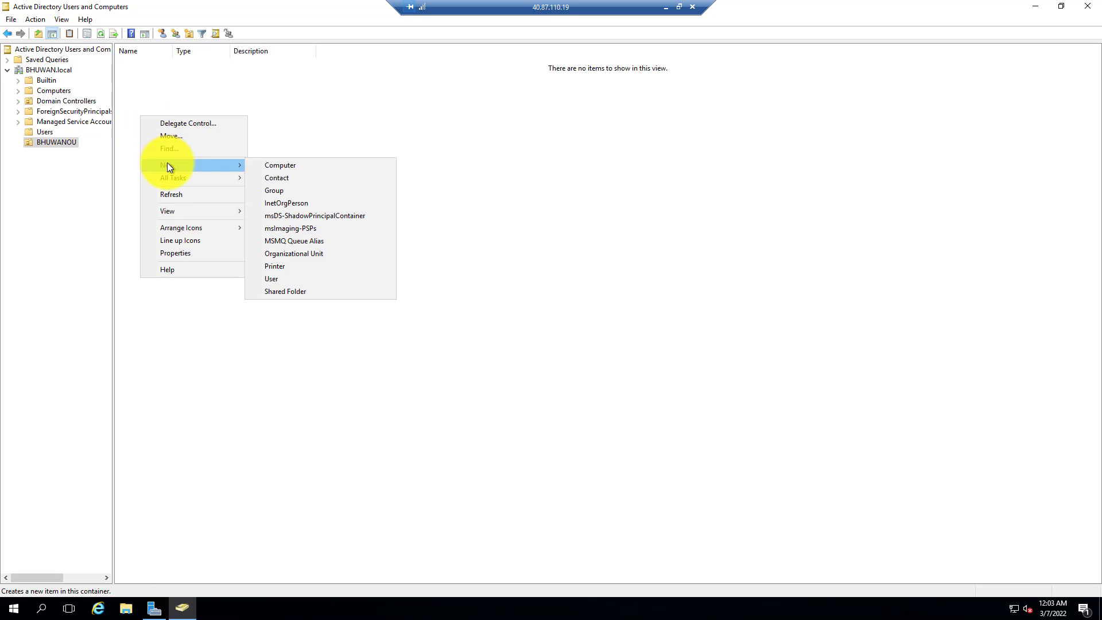
{"action": "left_click", "coordinate": [287, 280]}
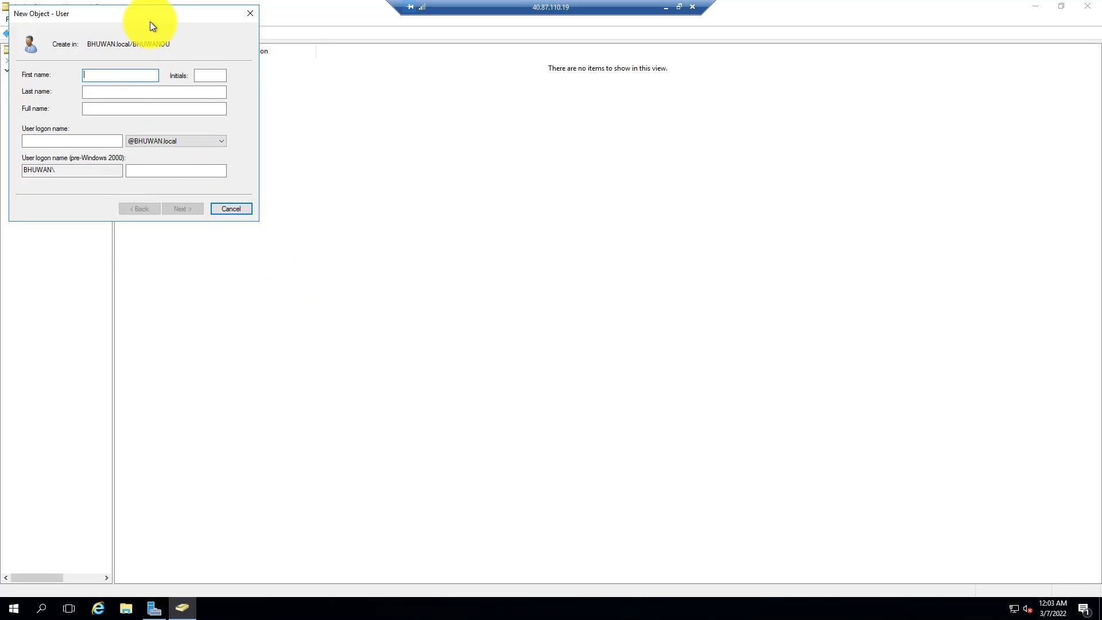
{"action": "left_click_drag", "start_coordinate": [153, 26], "coordinate": [368, 89]}
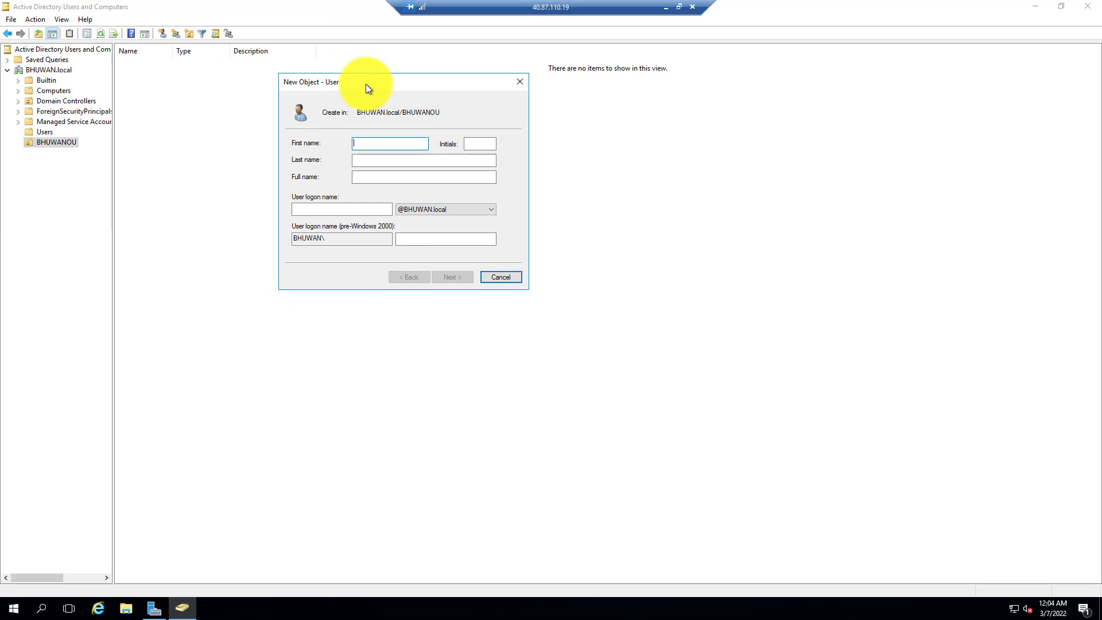
{"action": "type", "text": "Bh"}
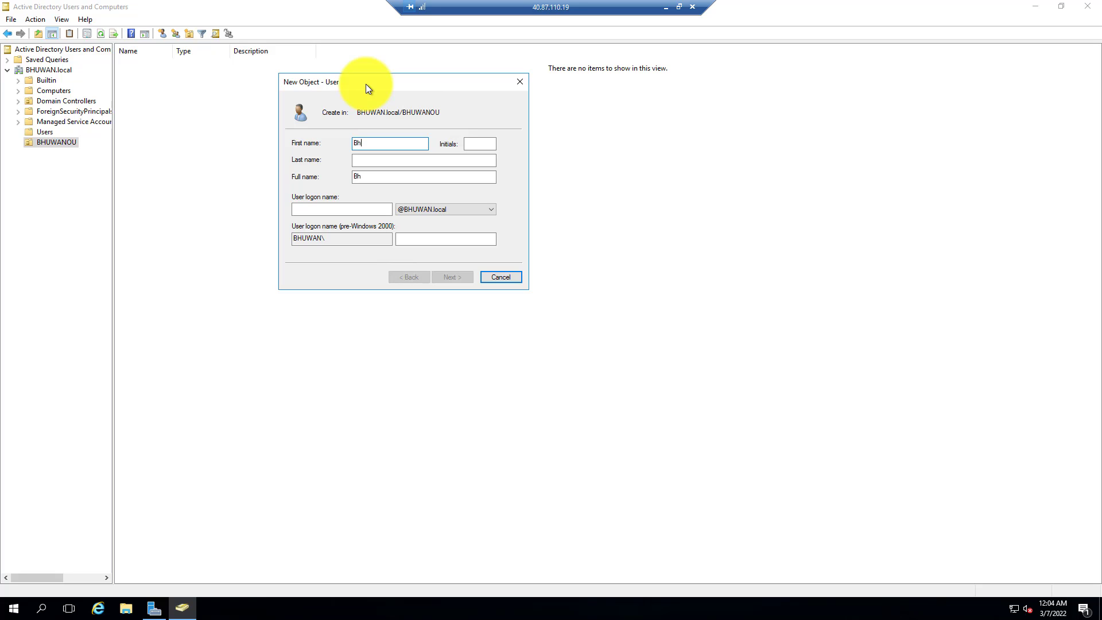
{"action": "key", "text": "BackSpace"}
{"action": "key", "text": "BackSpace"}
{"action": "left_click", "coordinate": [413, 156]}
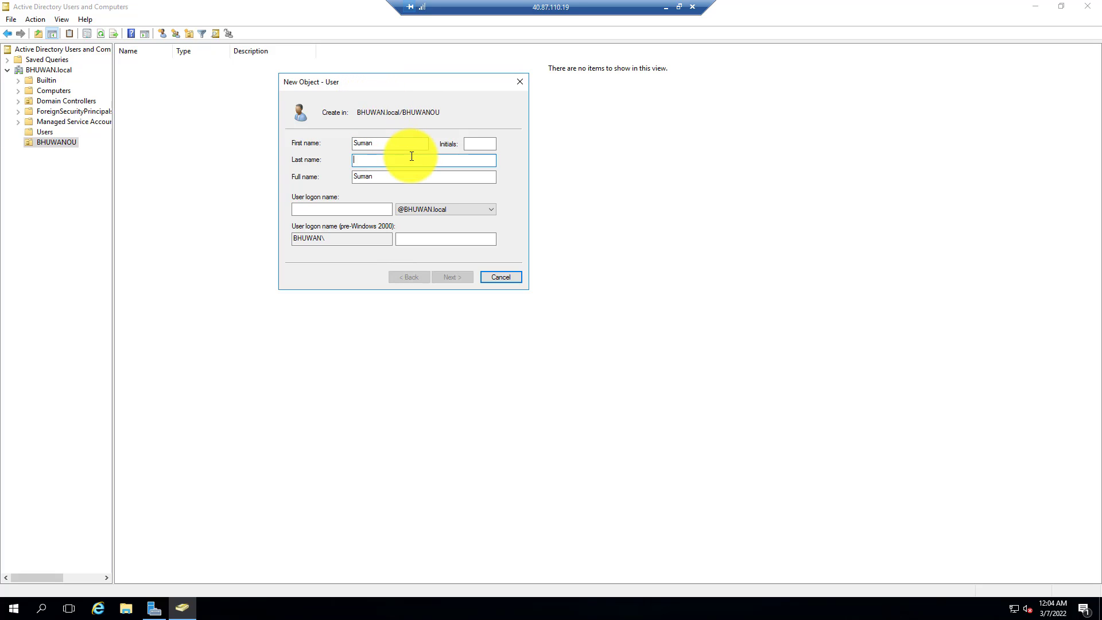
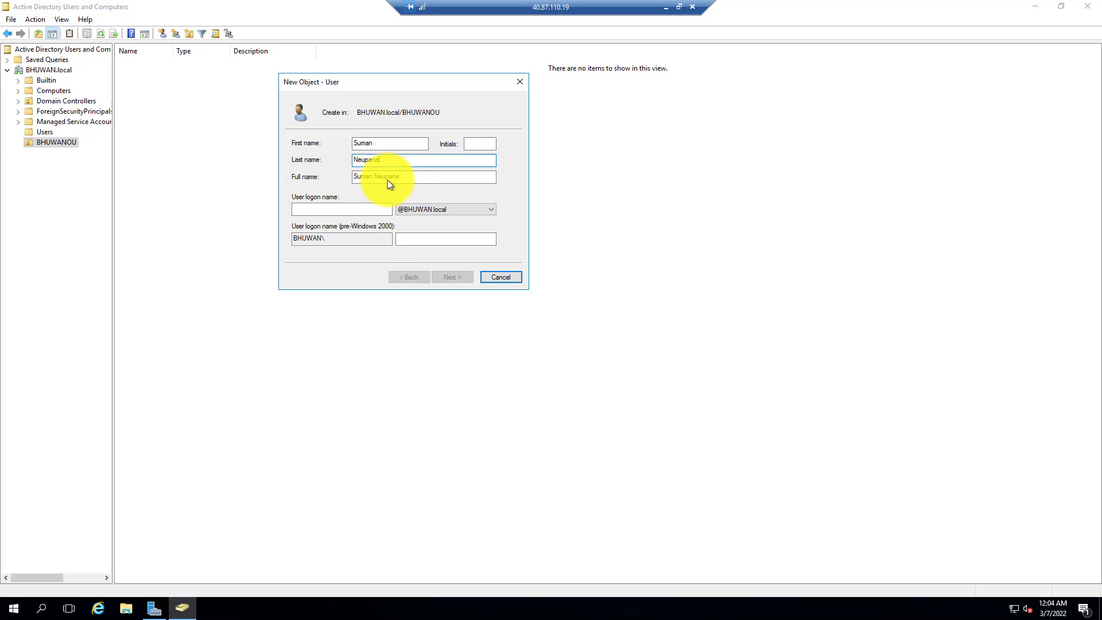
Enter the user's logon name and continue to the password page.
{"action": "left_click", "coordinate": [357, 211]}
{"action": "type", "text": "Suman"}
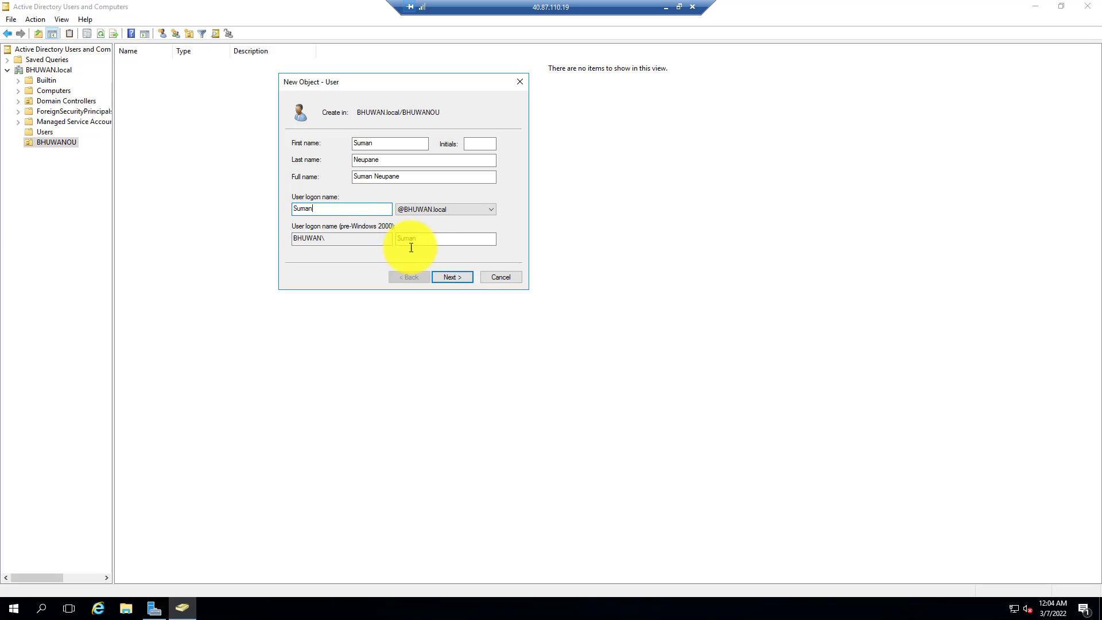
{"action": "left_click", "coordinate": [452, 278]}
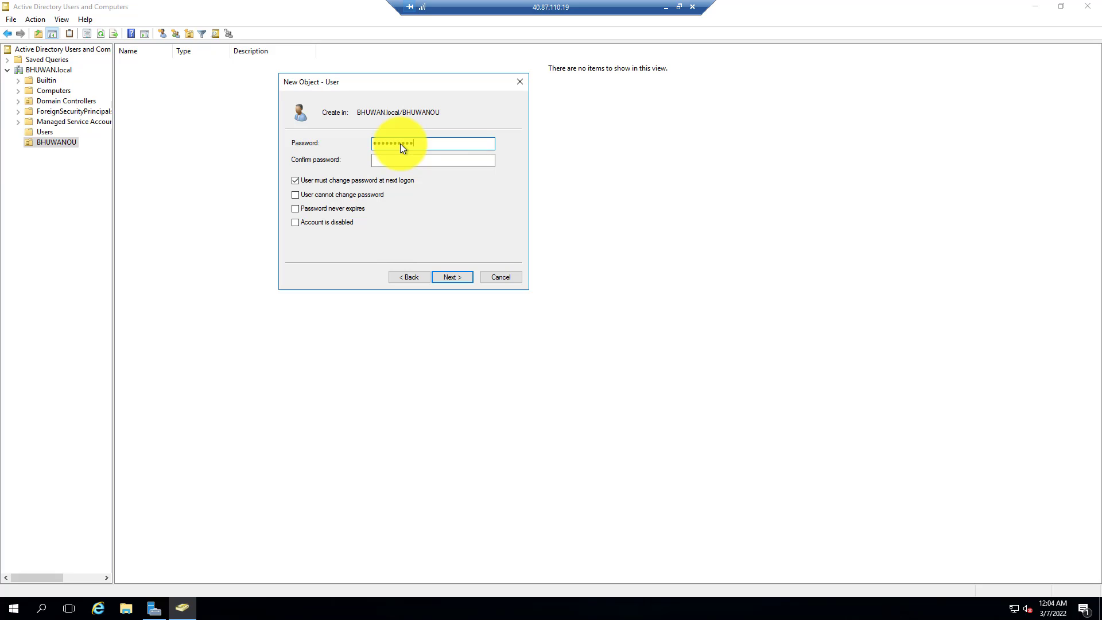
Enter and confirm the user's password, keep the must-change-password-at-next-logon option checked, and continue.
{"action": "type", "text": "••••"}
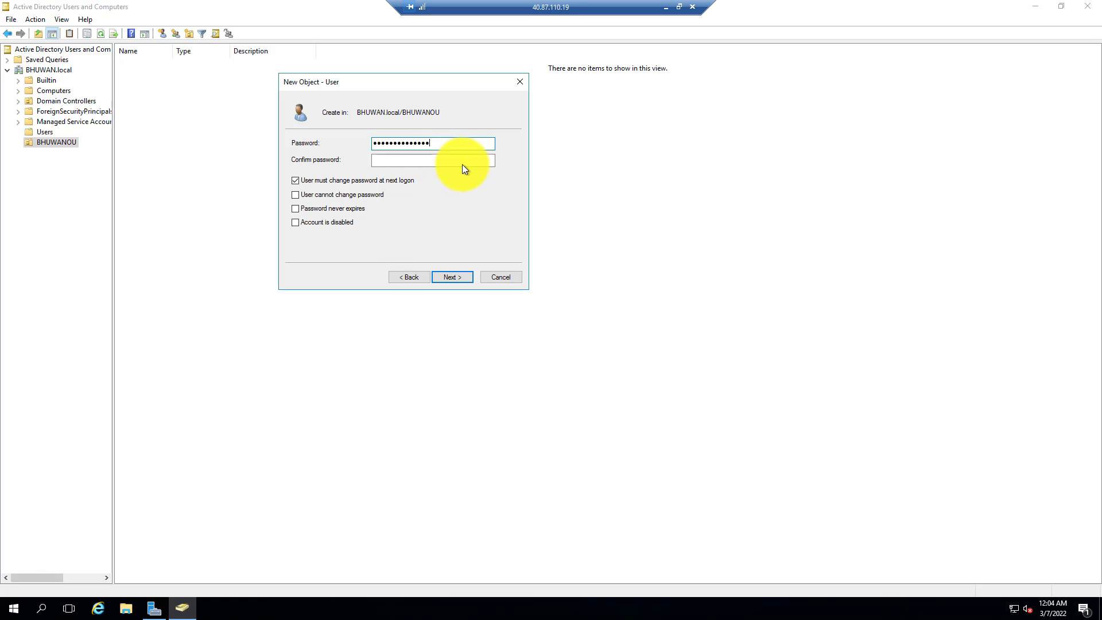
{"action": "left_click", "coordinate": [463, 165]}
{"action": "type", "text": "•••••••••••••"}
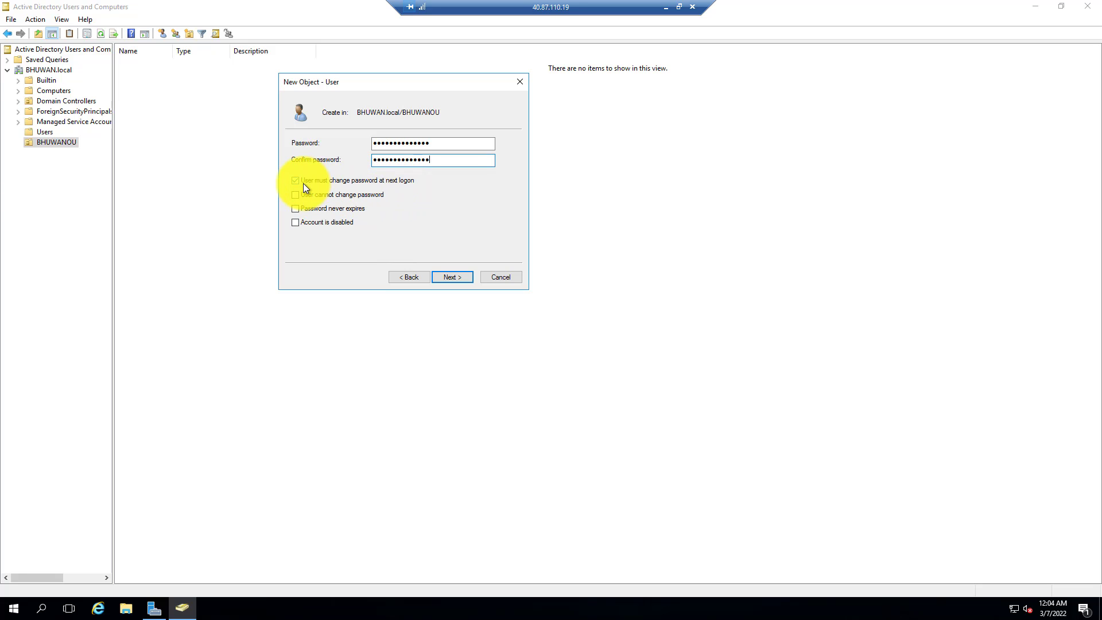
{"action": "left_click", "coordinate": [378, 185]}
{"action": "left_click", "coordinate": [401, 184]}
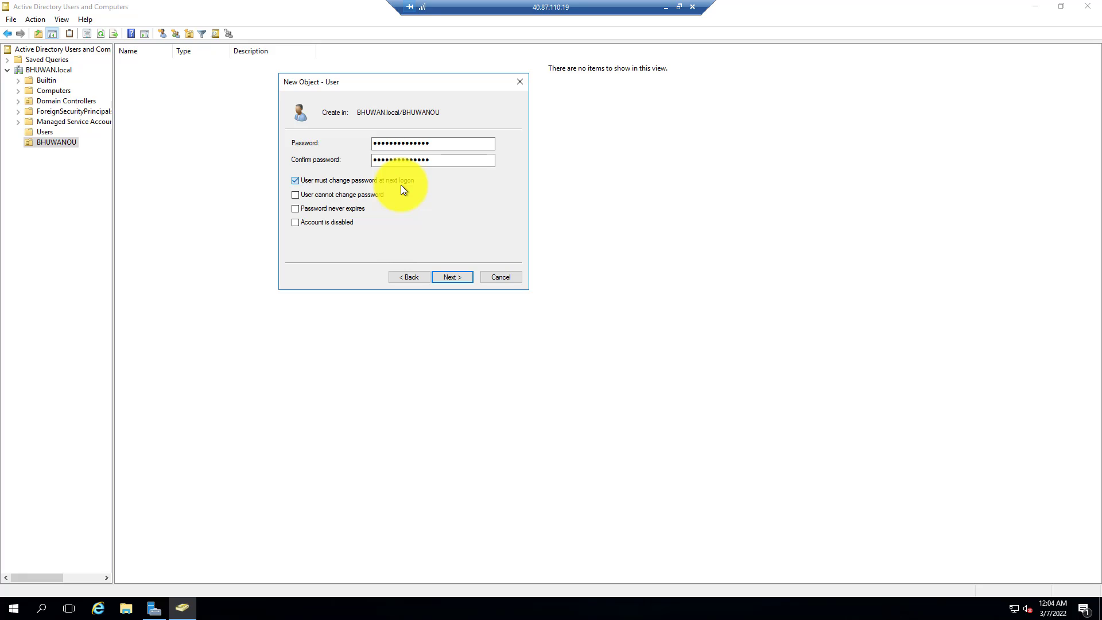
{"action": "left_click", "coordinate": [401, 184]}
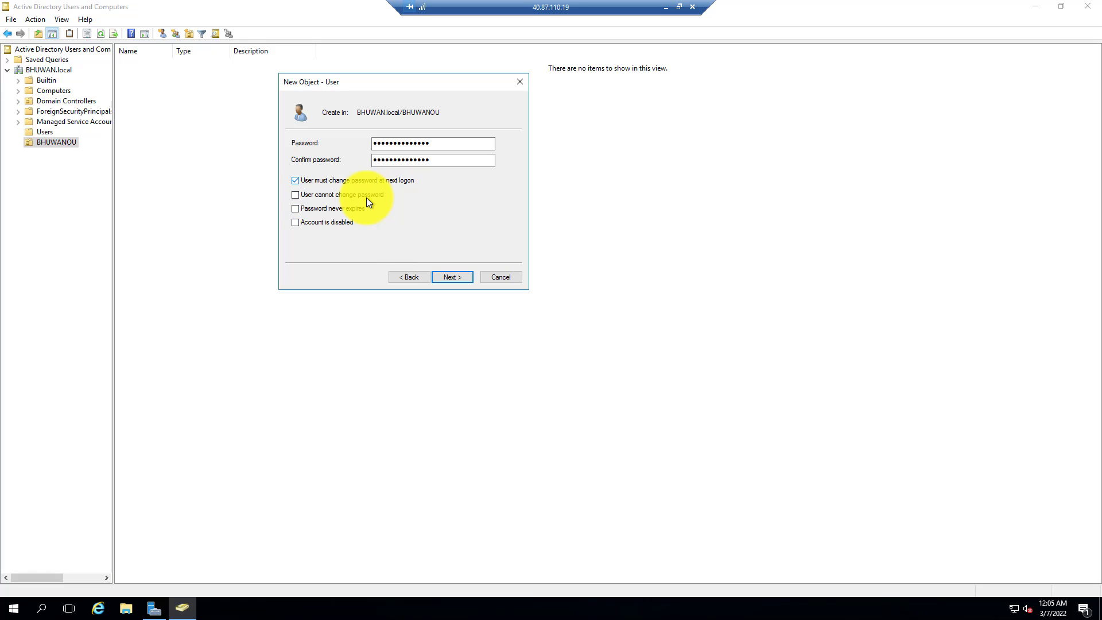
{"action": "left_click", "coordinate": [452, 276]}
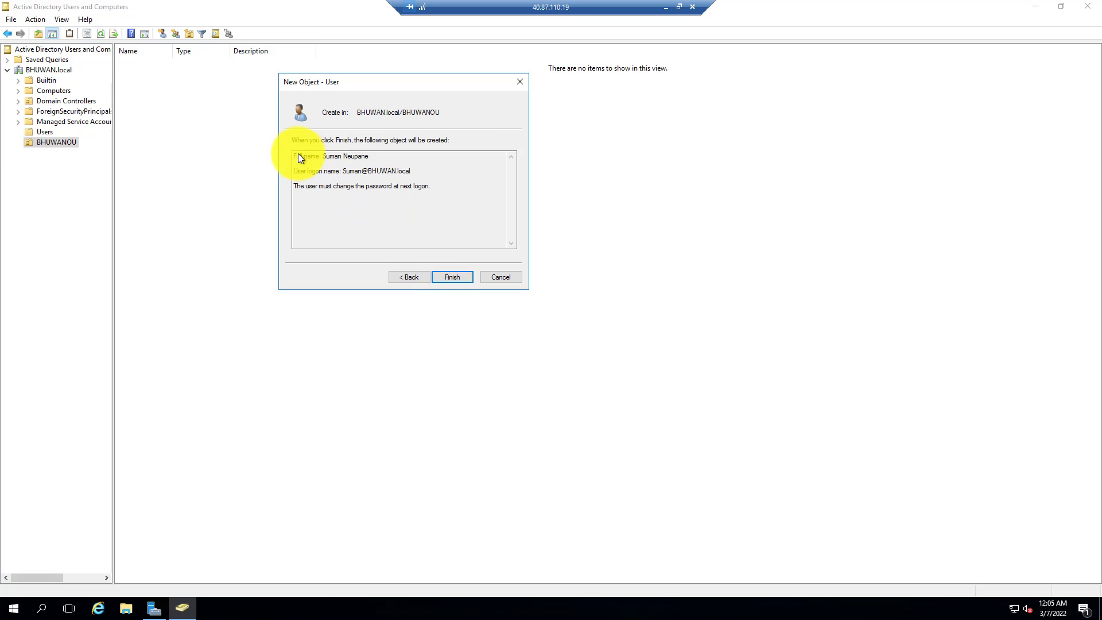
Try to finish creating the user account.
{"action": "left_click_drag", "start_coordinate": [298, 156], "coordinate": [432, 204]}
{"action": "left_click", "coordinate": [453, 277]}
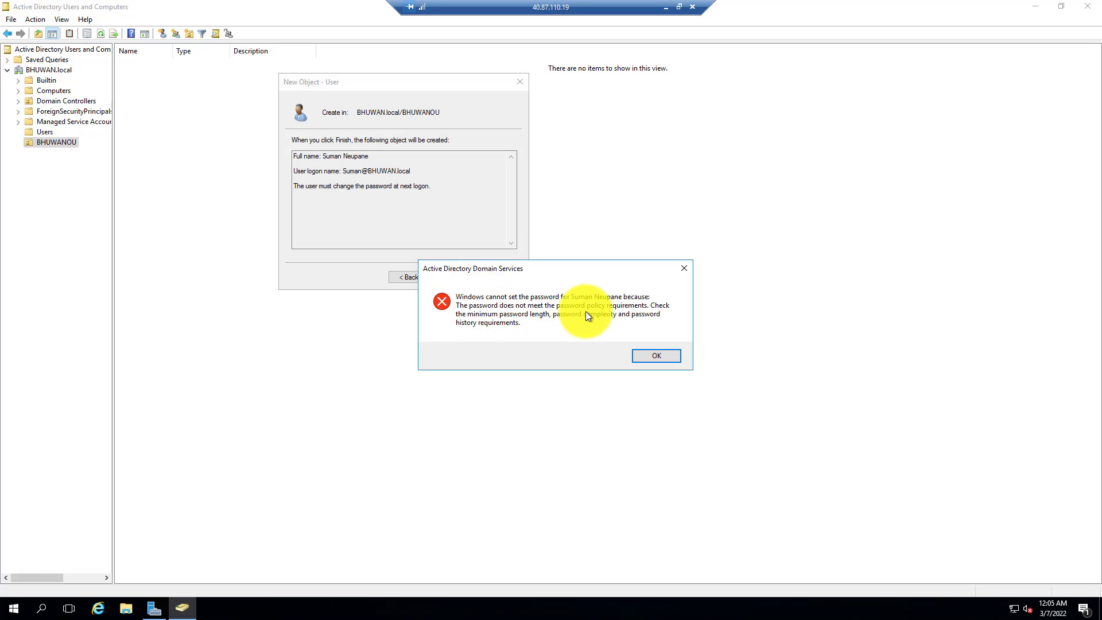
{"action": "left_click", "coordinate": [658, 356]}
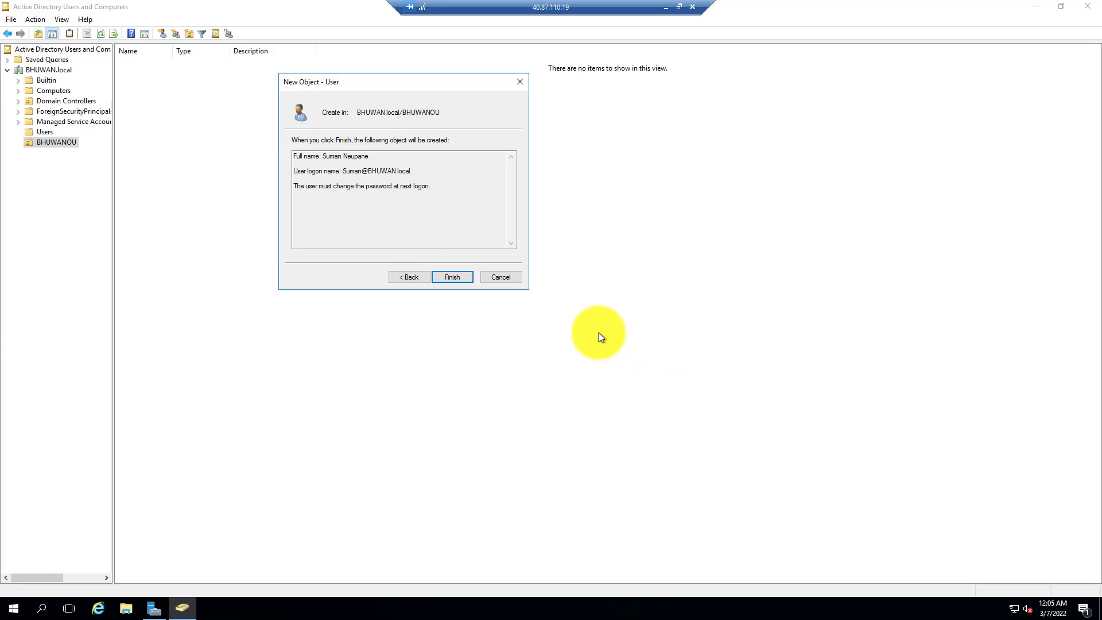
Return to the password page, re-enter and confirm a new password, and finish creating the user.
{"action": "left_click", "coordinate": [419, 276]}
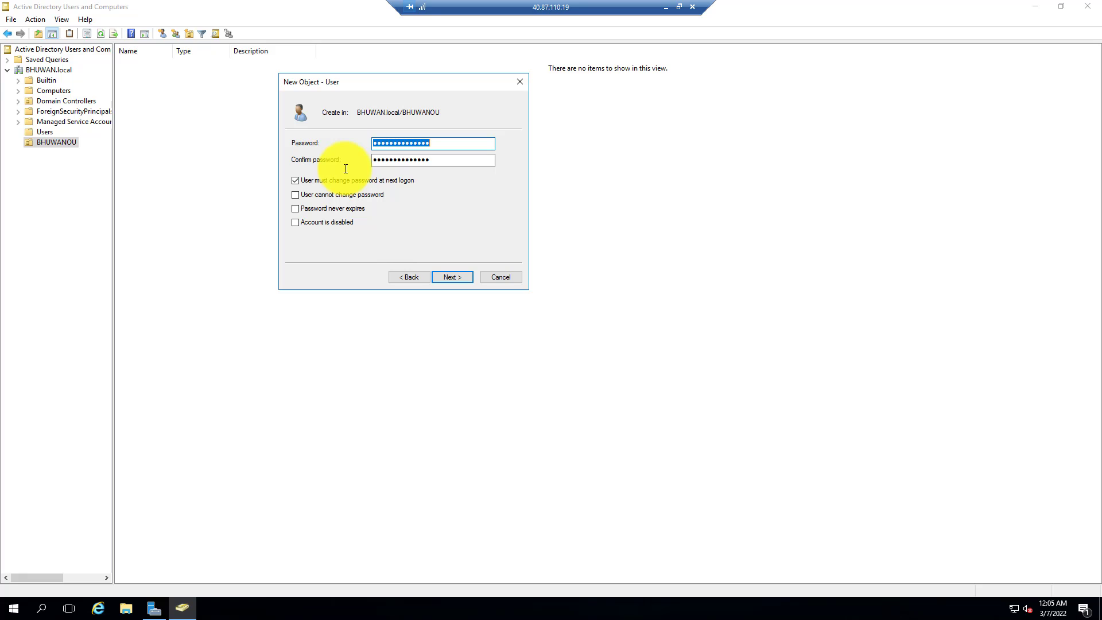
{"action": "type", "text": "Password@123456"}
{"action": "key", "text": "ctrl+a"}
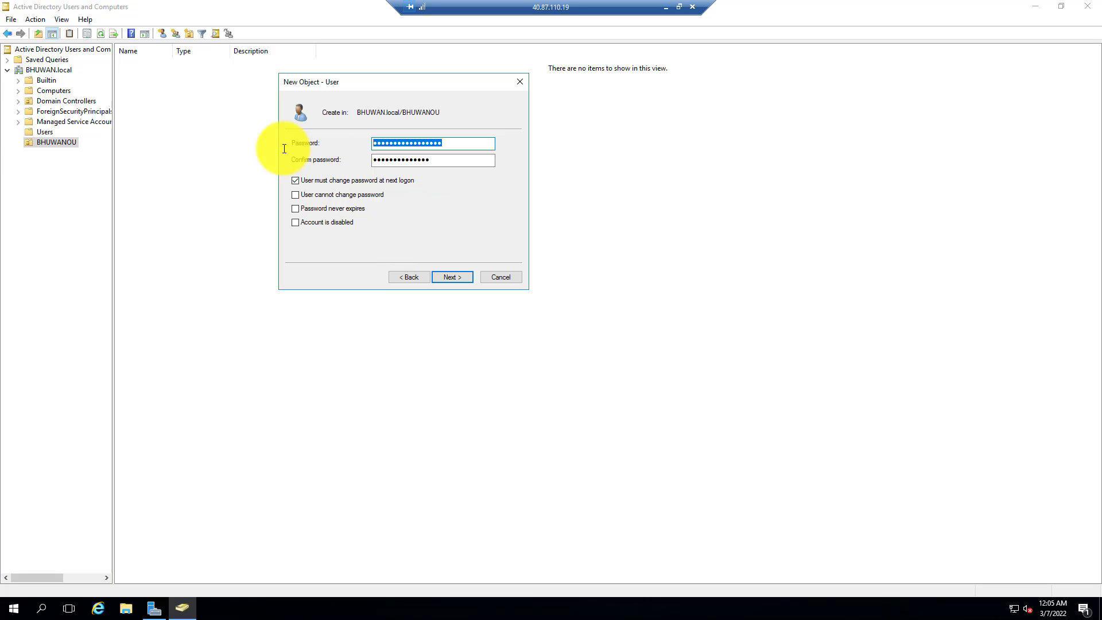
{"action": "type", "text": "Password@1234"}
{"action": "key", "text": "Tab"}
{"action": "type", "text": "Password@1234"}
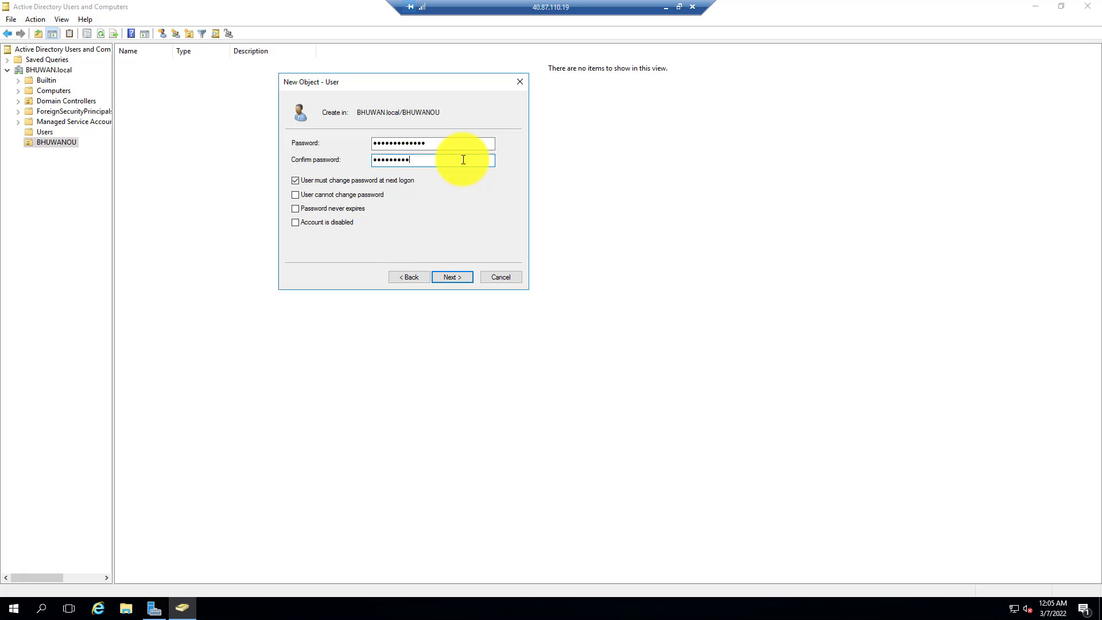
{"action": "left_click", "coordinate": [466, 278]}
{"action": "left_click", "coordinate": [453, 278]}
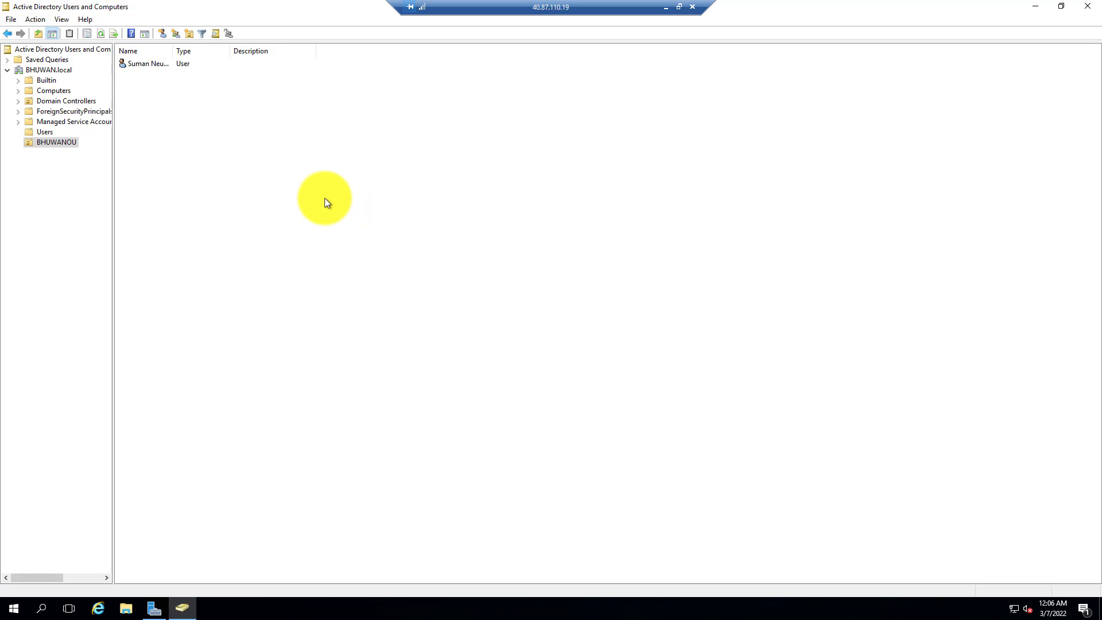
Start a new user in BHUWANOU and enter the person's first name, last name and user logon name.
{"action": "left_click", "coordinate": [146, 64]}
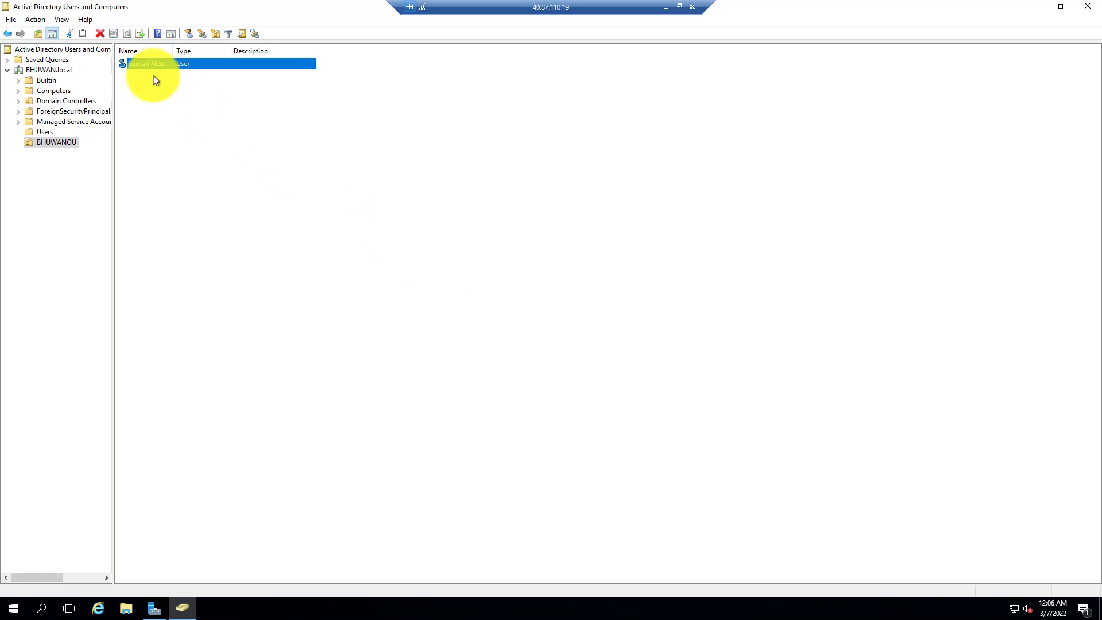
{"action": "left_click", "coordinate": [195, 134]}
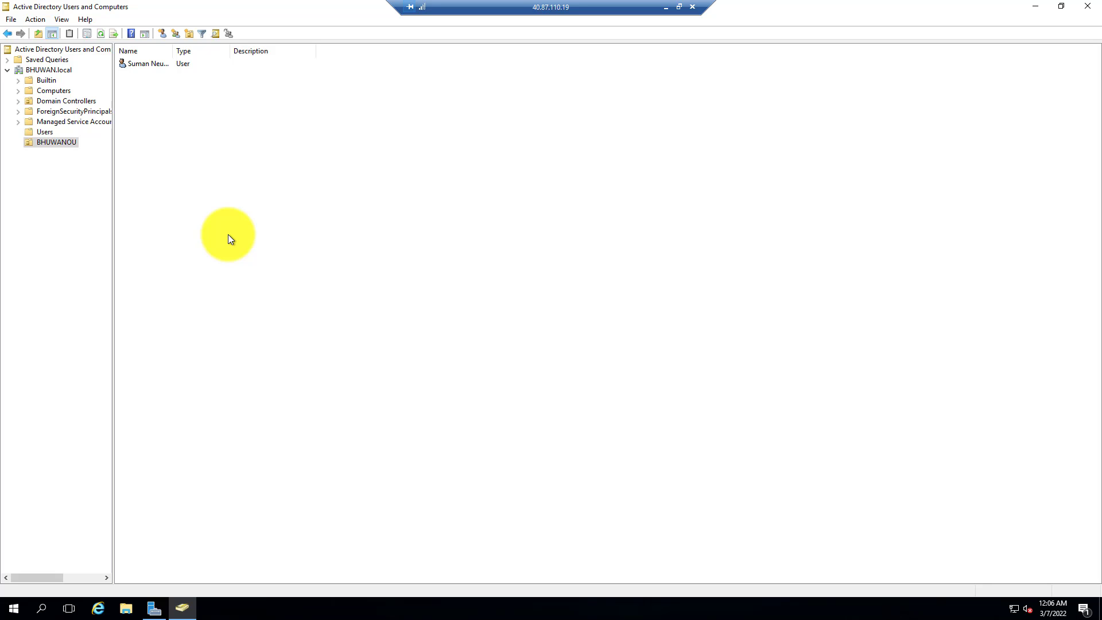
{"action": "left_click", "coordinate": [163, 35]}
{"action": "left_click_drag", "start_coordinate": [152, 20], "coordinate": [376, 127]}
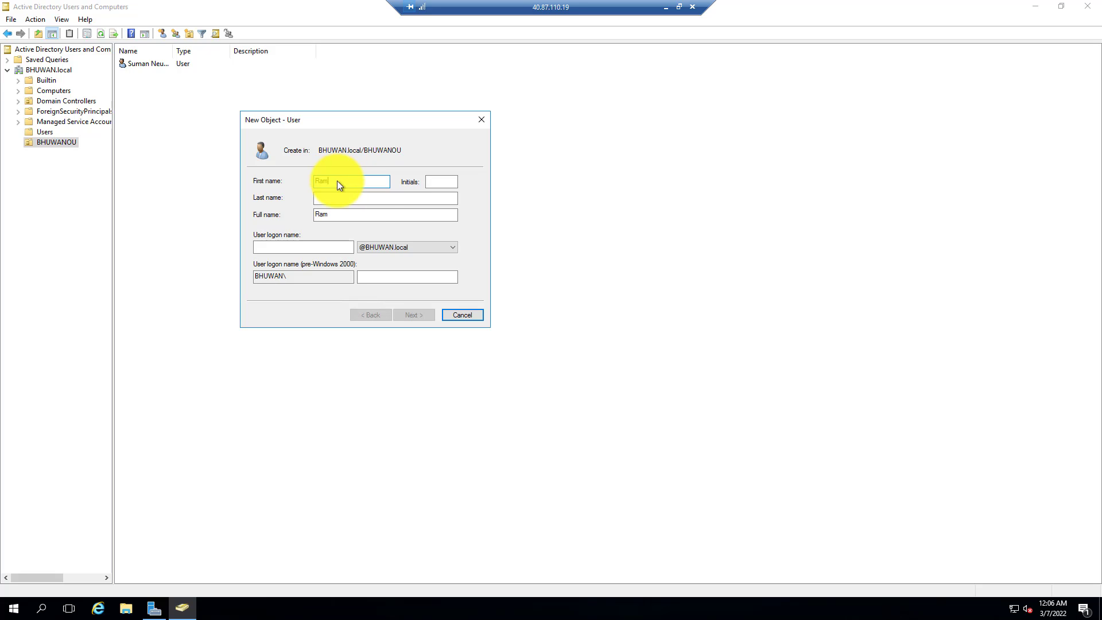
{"action": "left_click", "coordinate": [372, 199]}
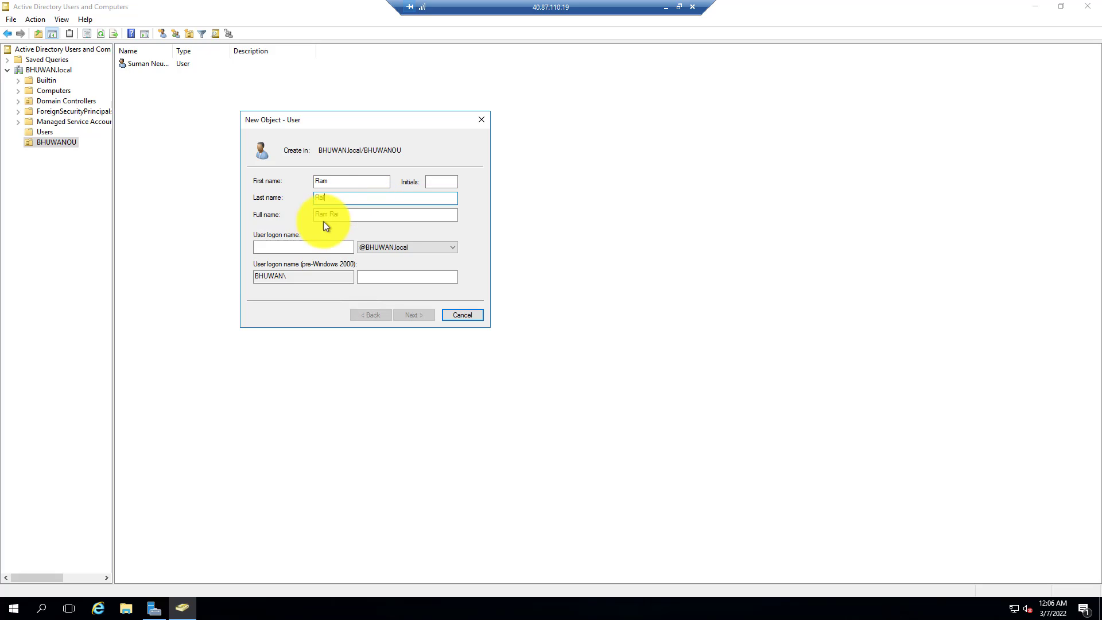
{"action": "left_click", "coordinate": [308, 248]}
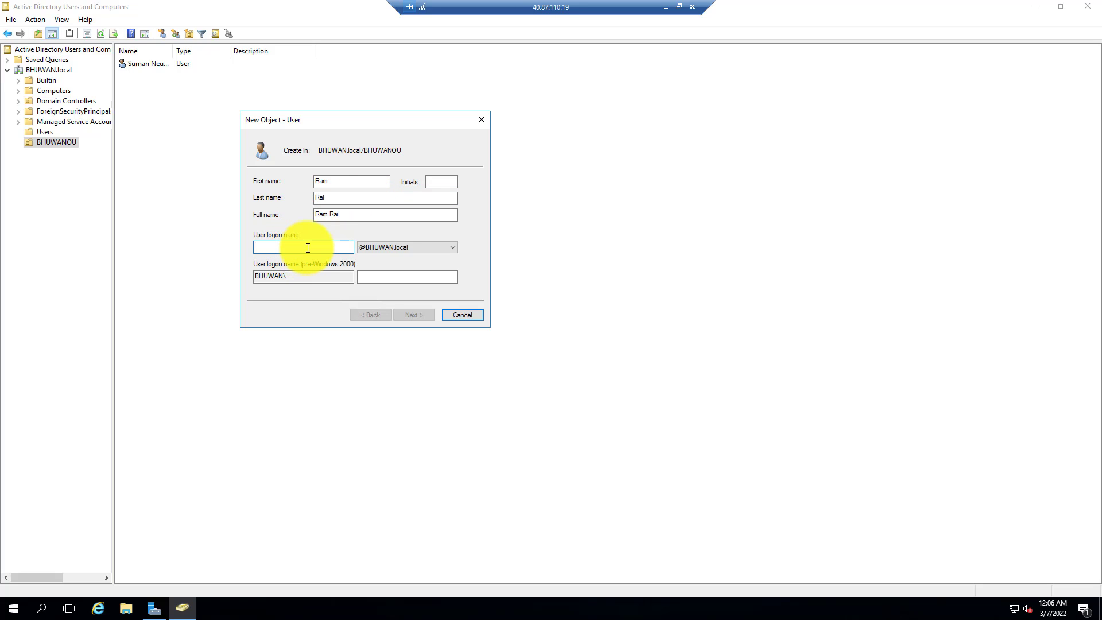
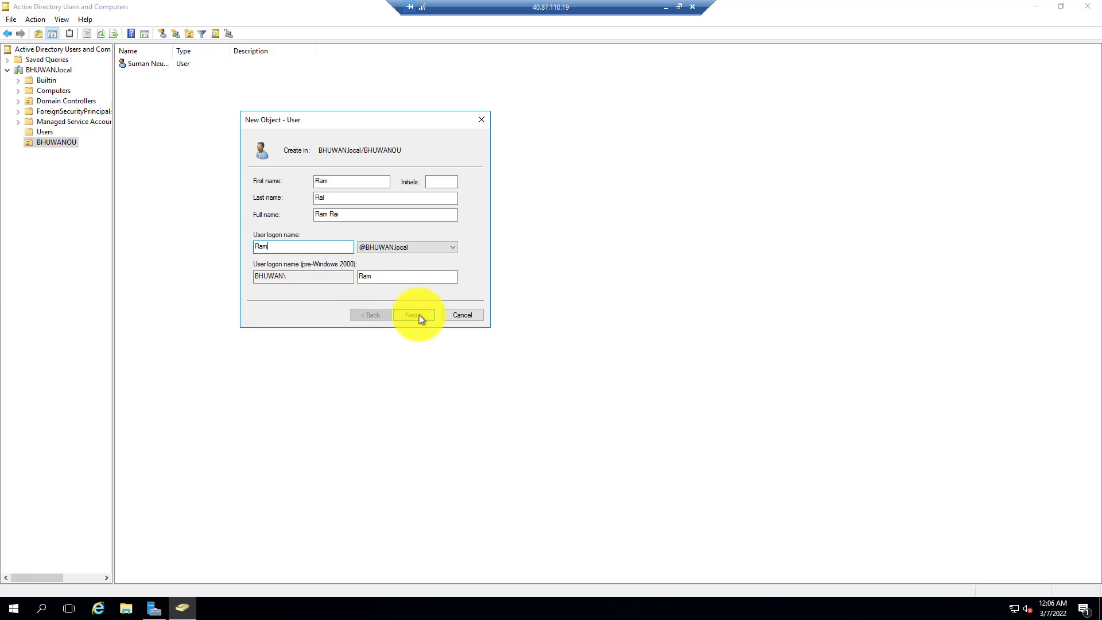
Enter and confirm the user's password, keeping the must-change-at-next-logon option, and finish creating the user account.
{"action": "left_click", "coordinate": [421, 315]}
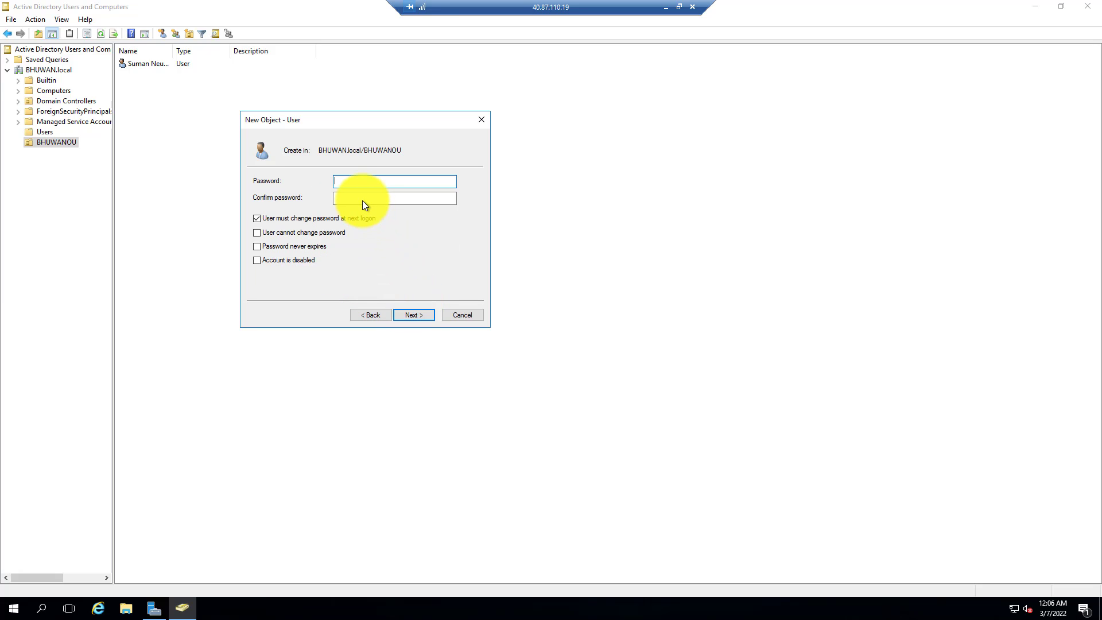
{"action": "type", "text": "•••••••••"}
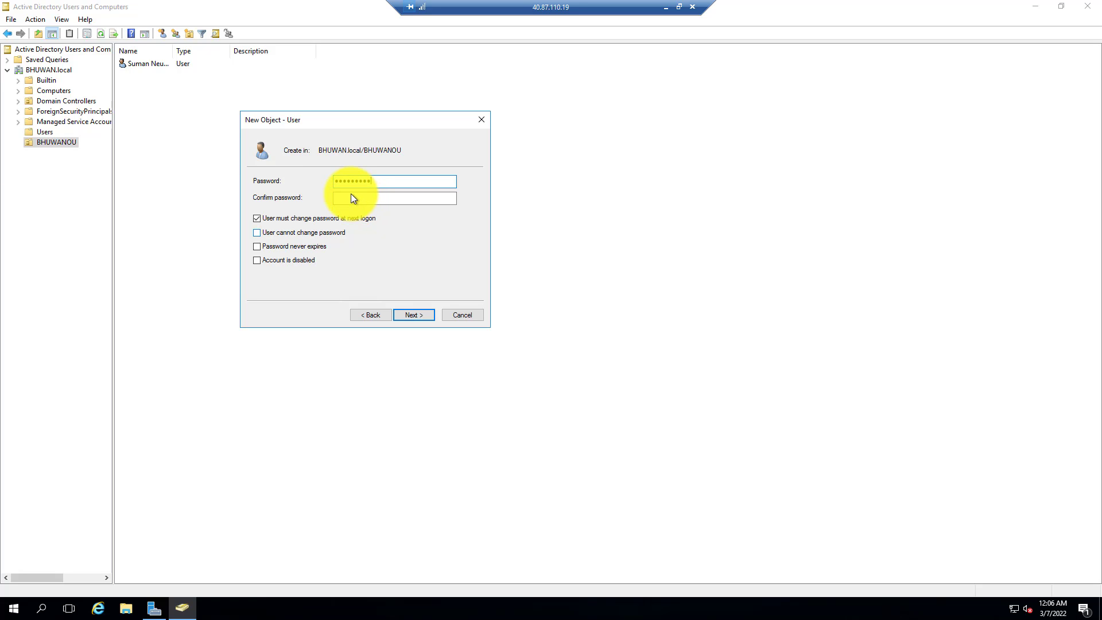
{"action": "left_click", "coordinate": [352, 195]}
{"action": "type", "text": "•••••••••"}
{"action": "left_click", "coordinate": [425, 315]}
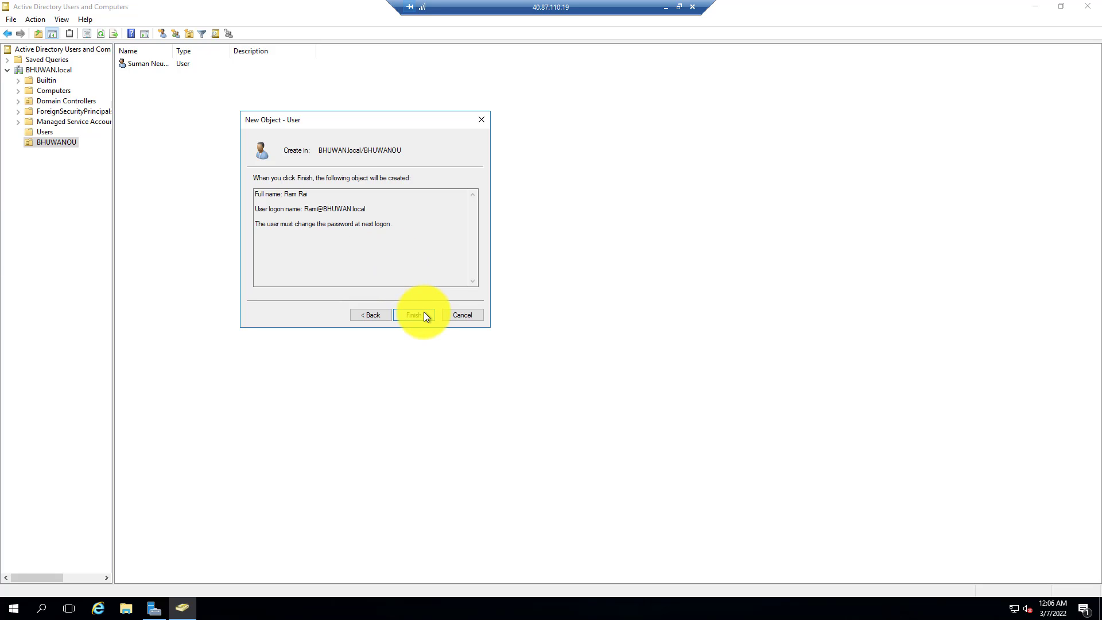
{"action": "left_click", "coordinate": [425, 315]}
{"action": "left_click", "coordinate": [424, 311]}
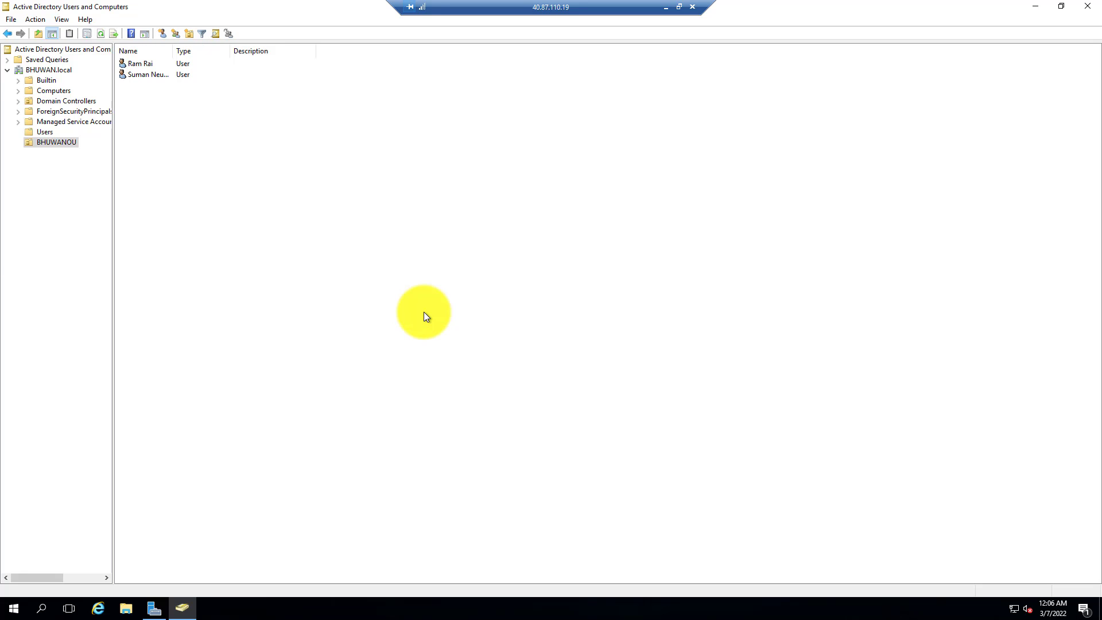
Create a new Global Security group named Account inside BHUWANOU.
{"action": "left_click", "coordinate": [136, 64]}
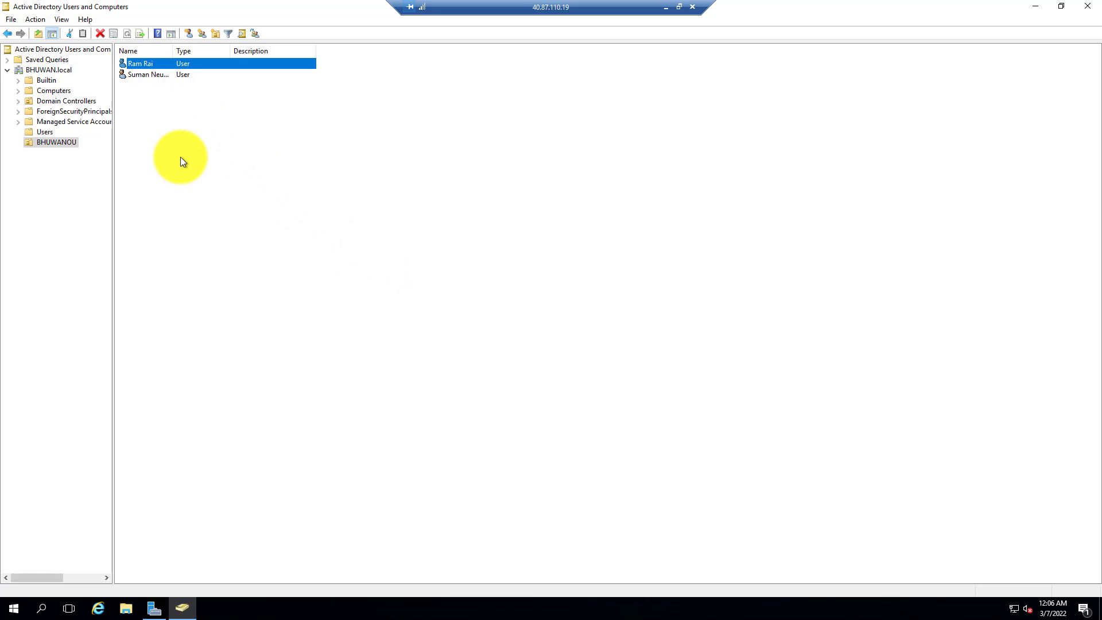
{"action": "left_click", "coordinate": [188, 173]}
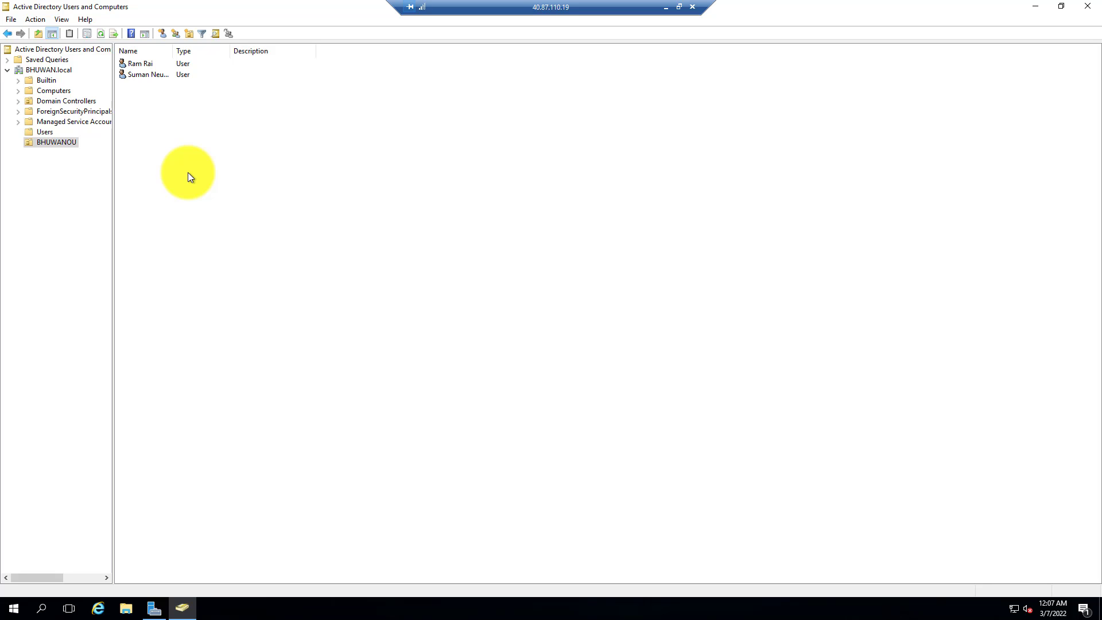
{"action": "right_click", "coordinate": [159, 139]}
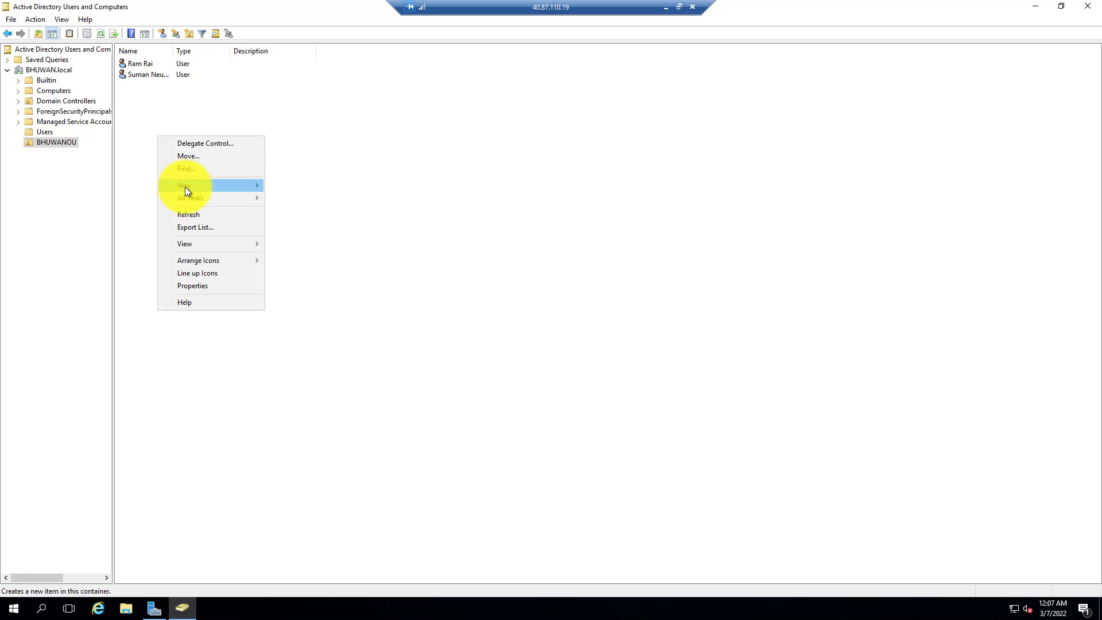
{"action": "mouse_move", "coordinate": [186, 188]}
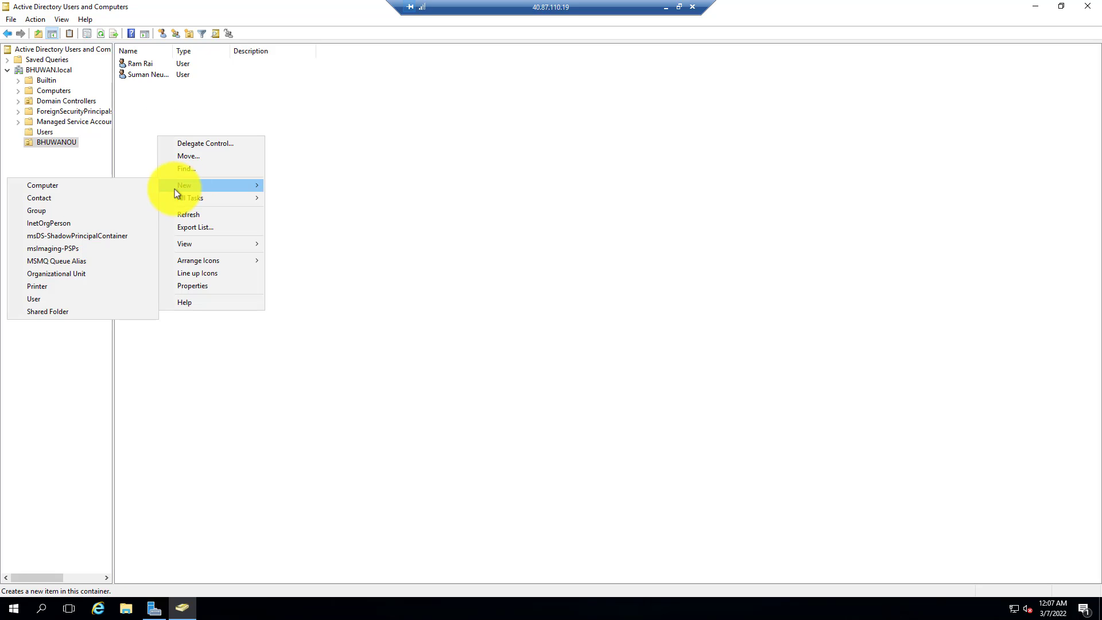
{"action": "left_click", "coordinate": [52, 211]}
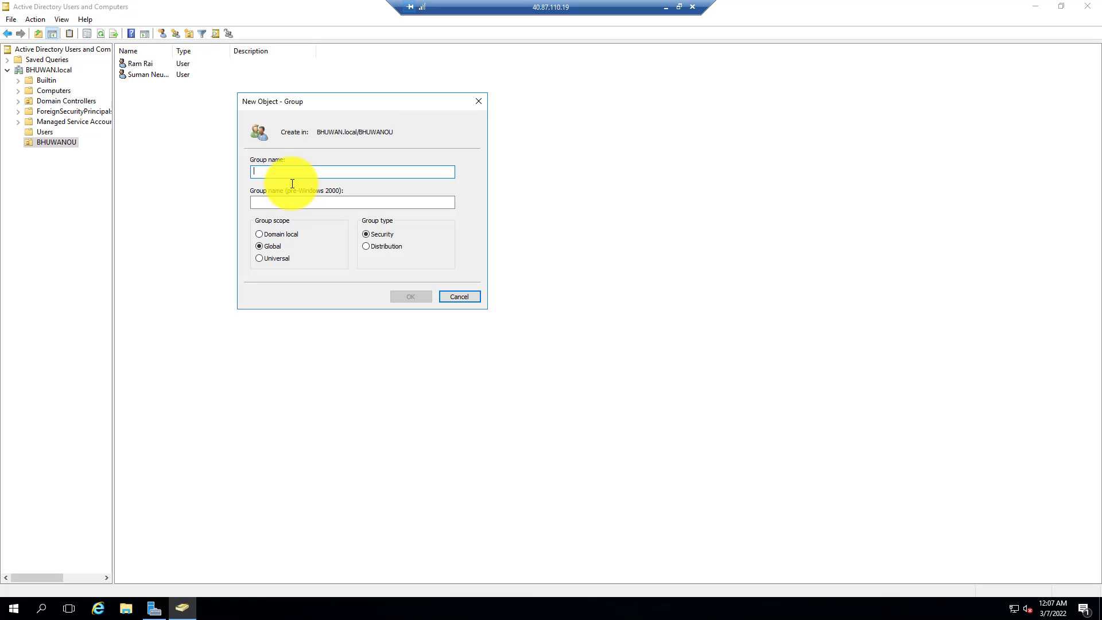
{"action": "type", "text": "Acc"}
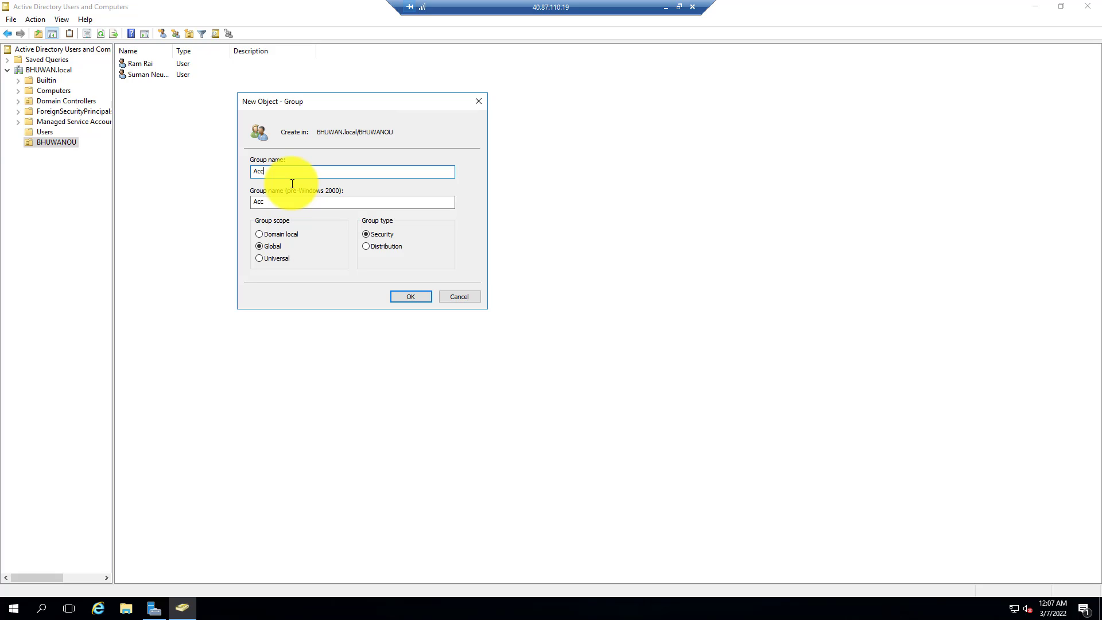
{"action": "type", "text": "ount"}
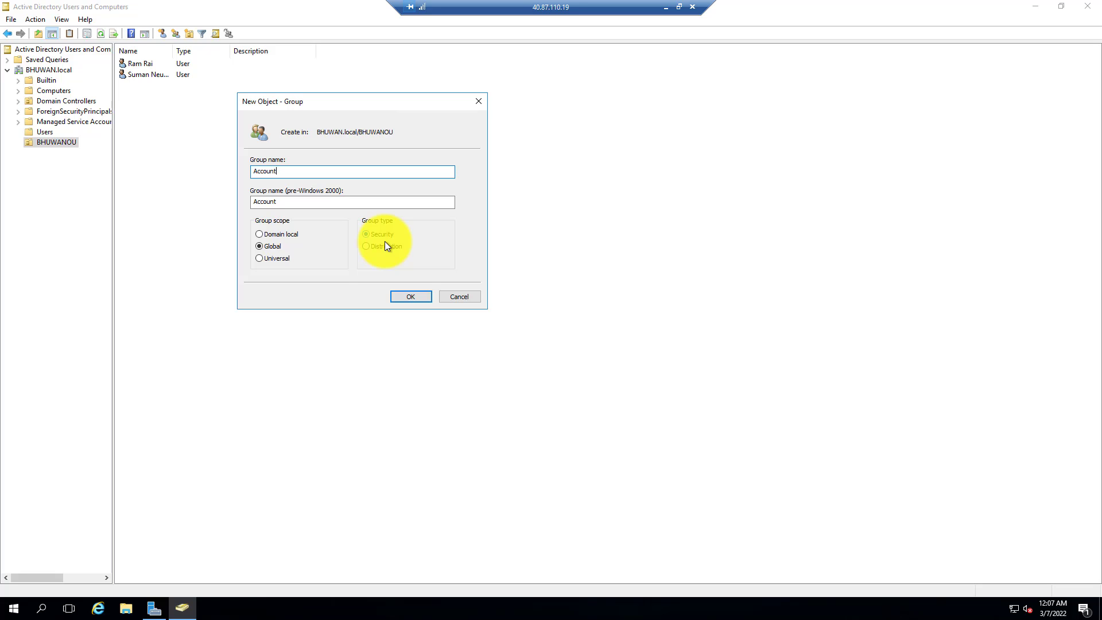
{"action": "left_click", "coordinate": [407, 297]}
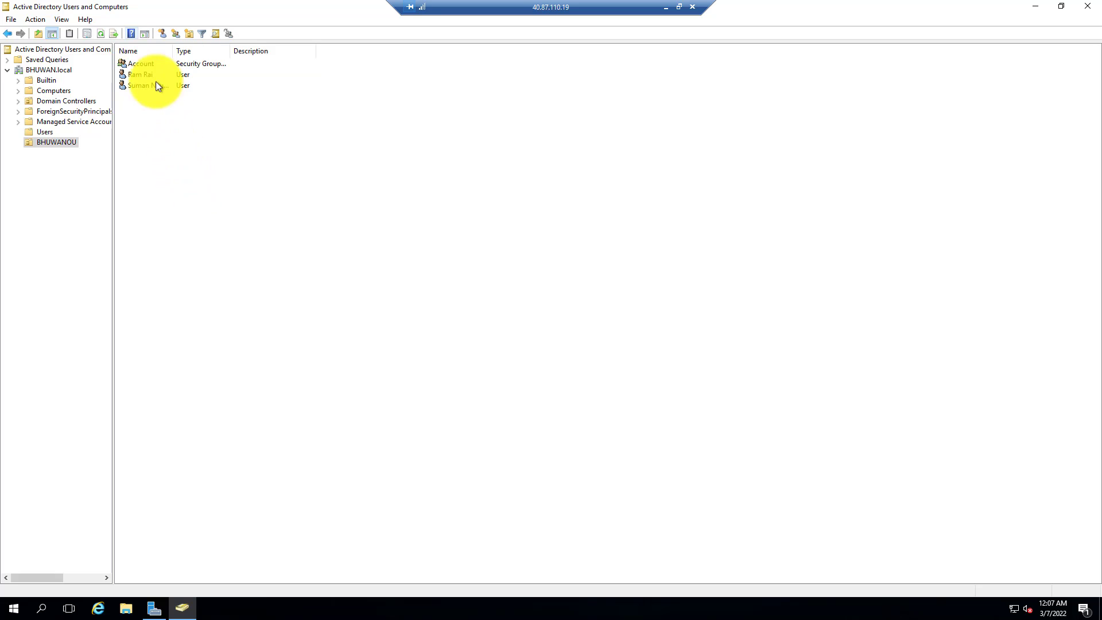
Open the Account group's properties and add the newly created user as a member.
{"action": "left_click", "coordinate": [149, 62]}
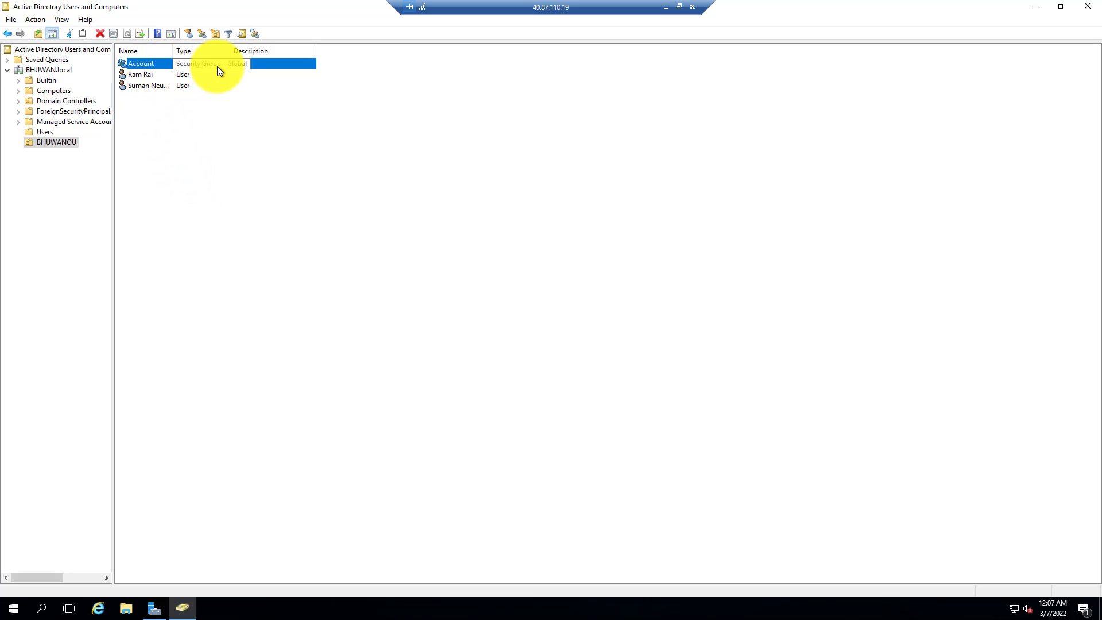
{"action": "right_click", "coordinate": [141, 68]}
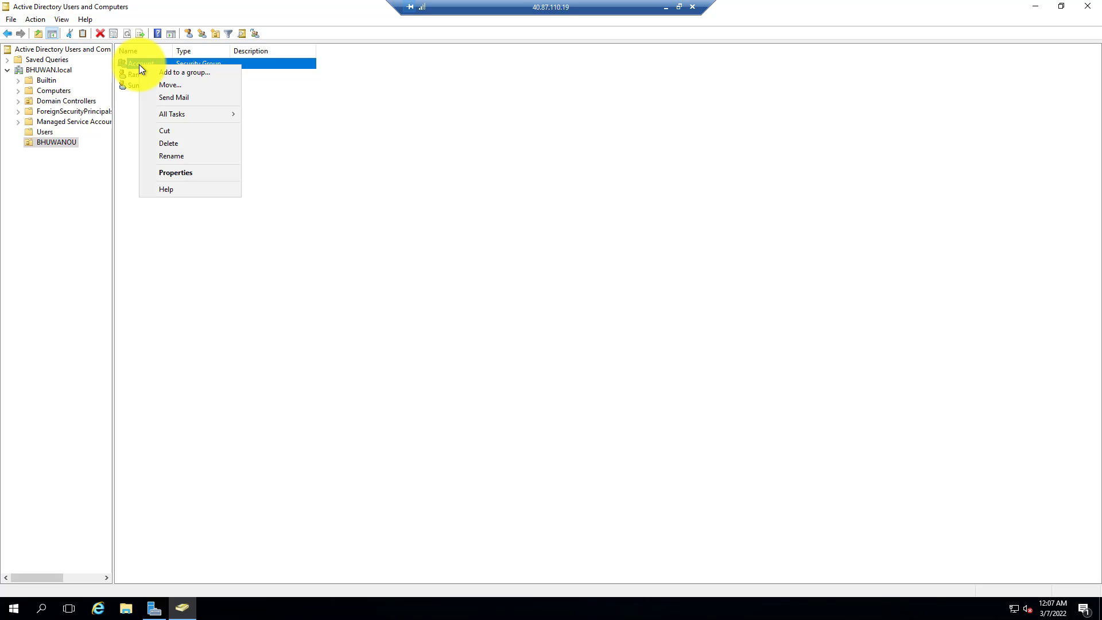
{"action": "left_click", "coordinate": [200, 176]}
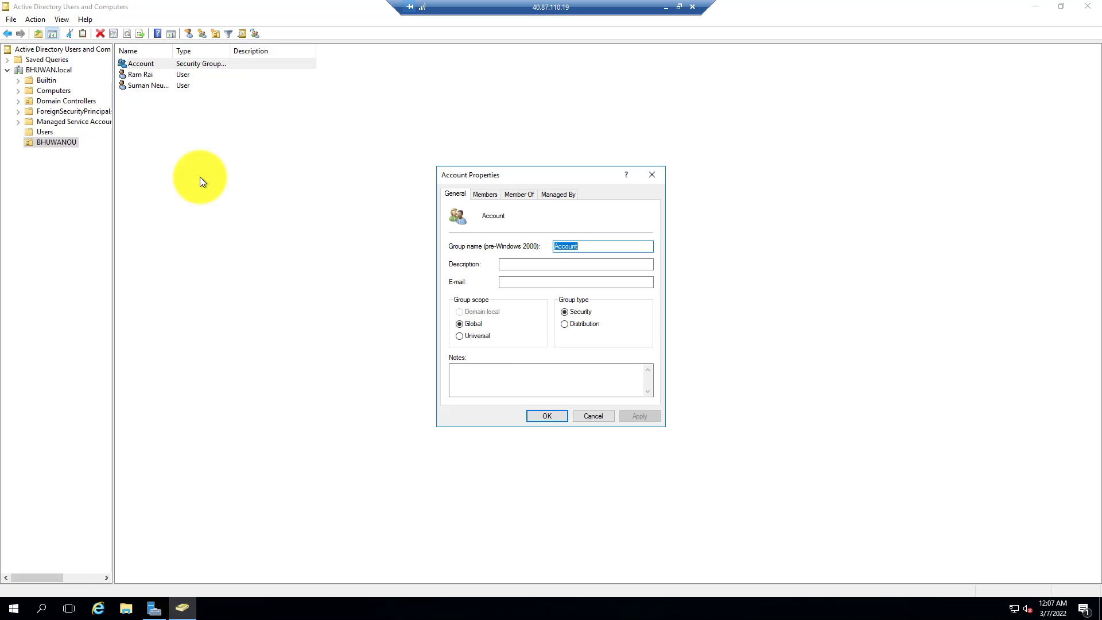
{"action": "left_click", "coordinate": [486, 196]}
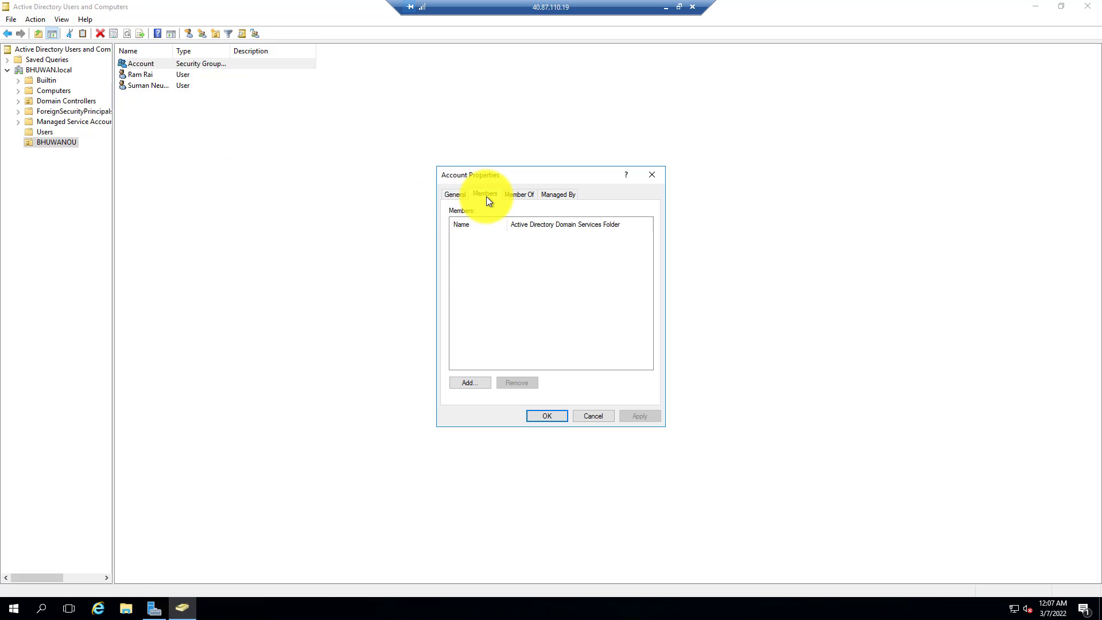
{"action": "left_click", "coordinate": [451, 195]}
{"action": "left_click", "coordinate": [485, 194]}
{"action": "left_click", "coordinate": [470, 382]}
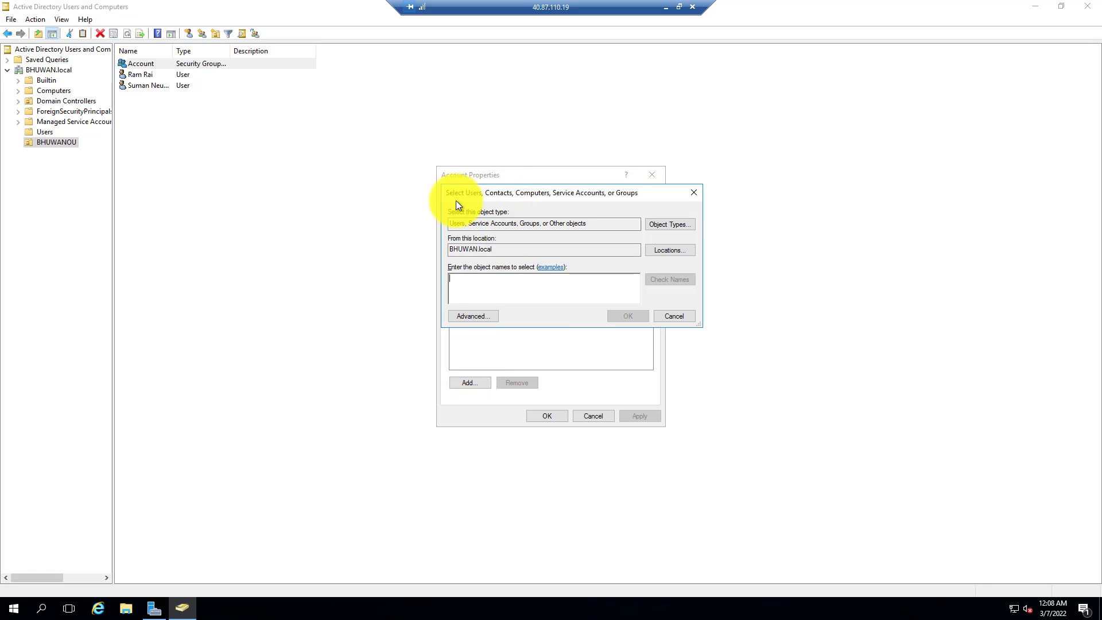
{"action": "left_click_drag", "start_coordinate": [456, 201], "coordinate": [503, 191]}
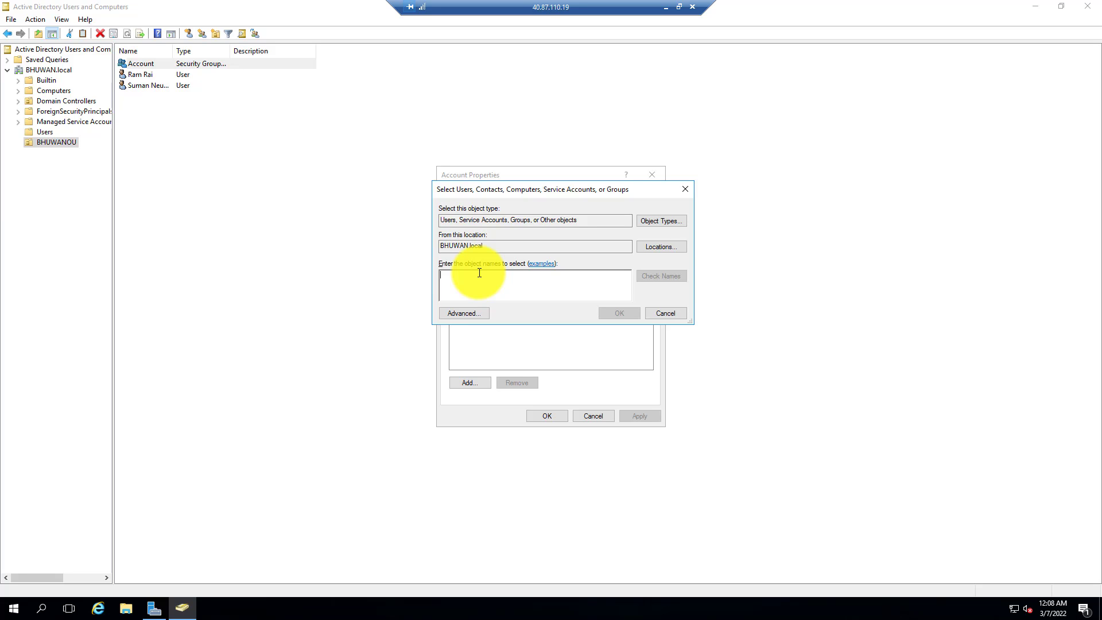
{"action": "type", "text": "ram"}
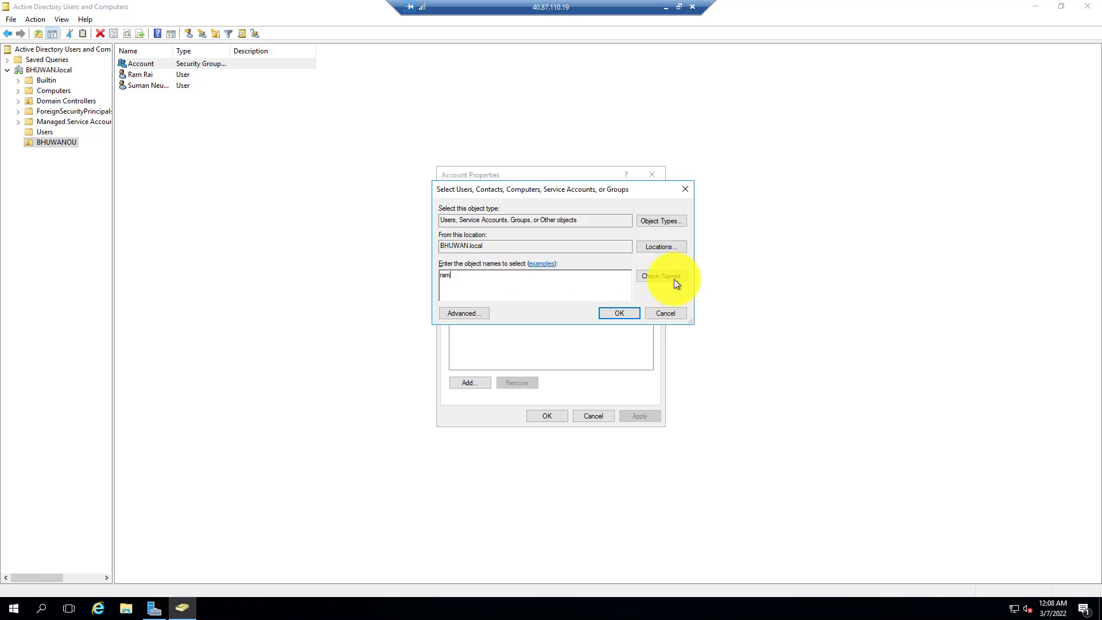
{"action": "left_click", "coordinate": [677, 277]}
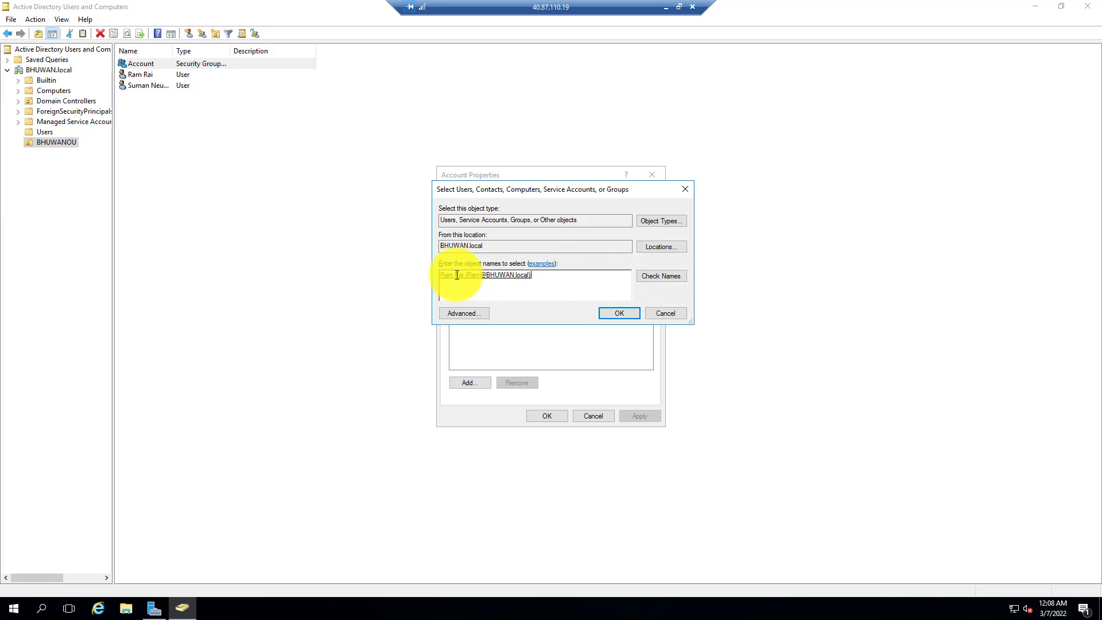
{"action": "left_click", "coordinate": [620, 314]}
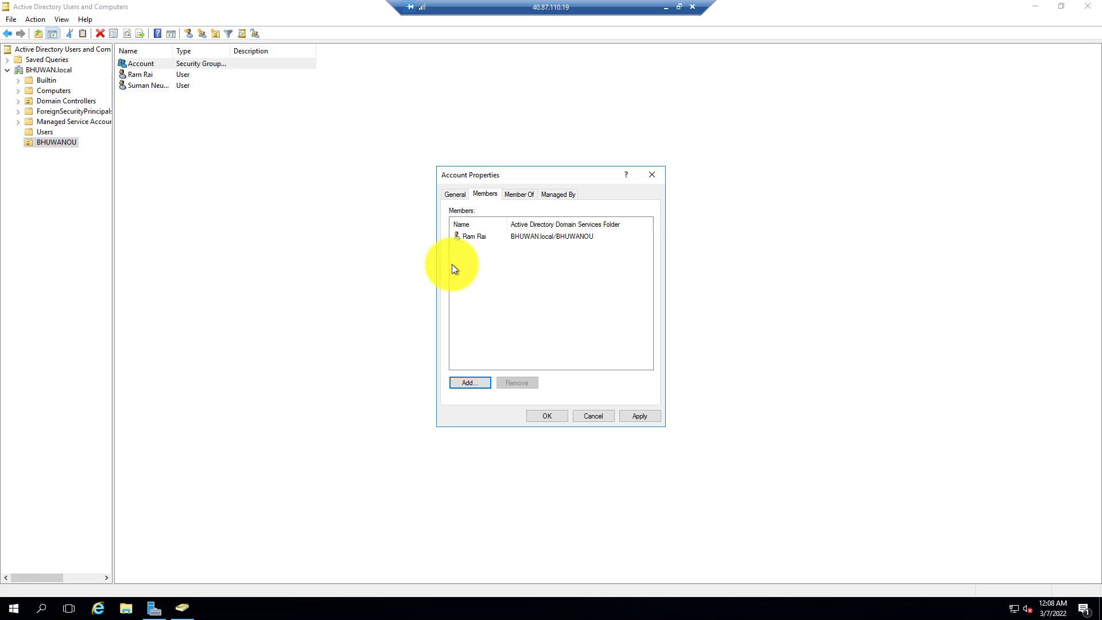
{"action": "left_click", "coordinate": [472, 383]}
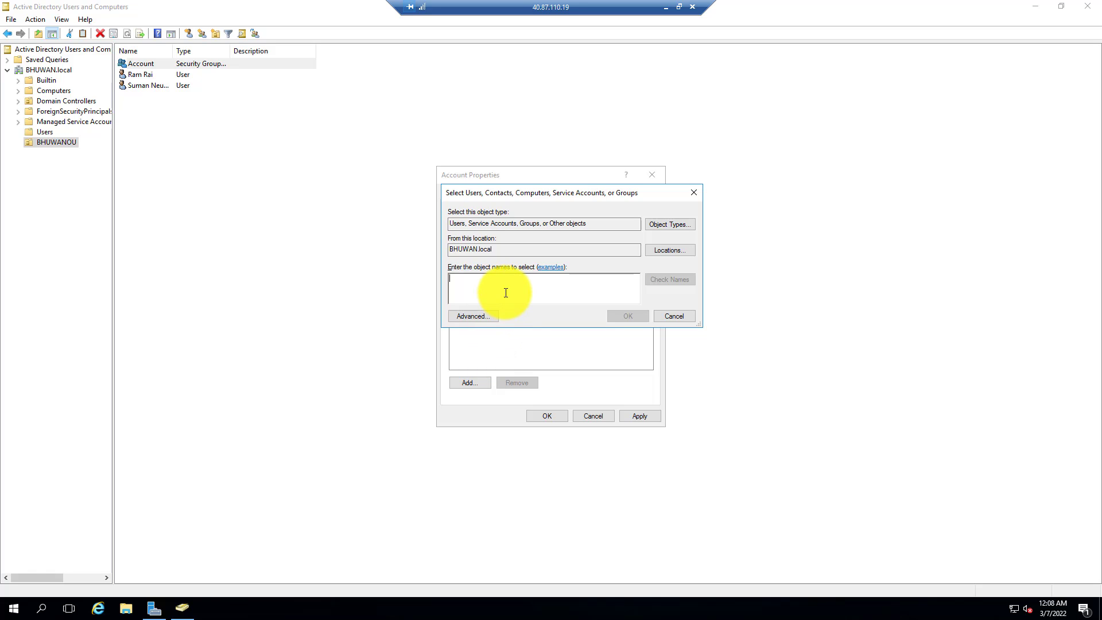
{"action": "type", "text": "suman"}
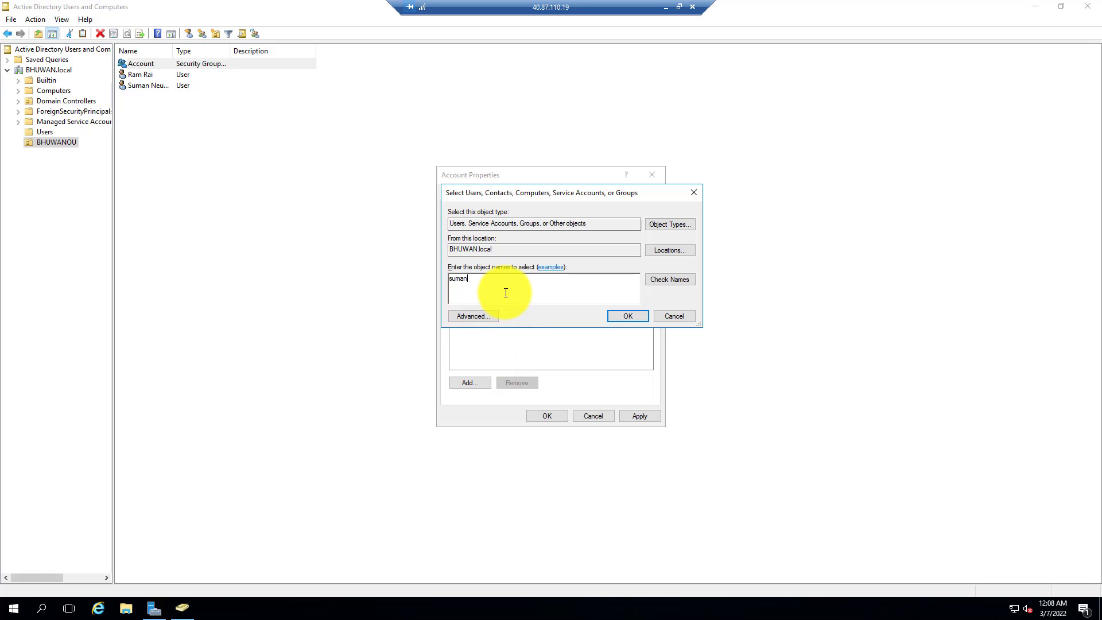
{"action": "left_click", "coordinate": [687, 279]}
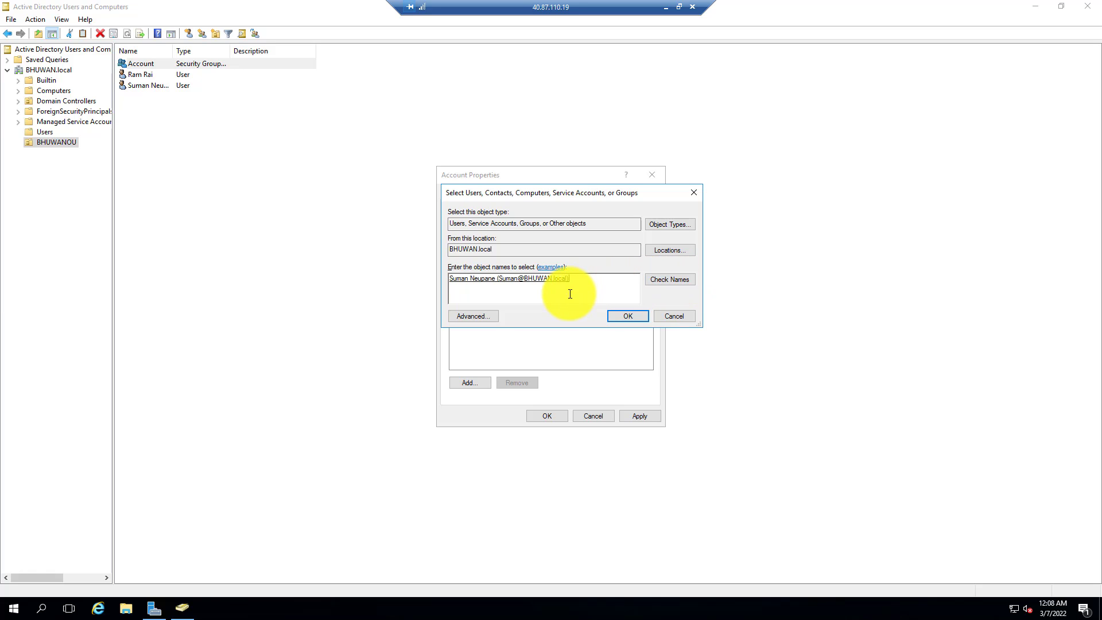
{"action": "left_click", "coordinate": [629, 317]}
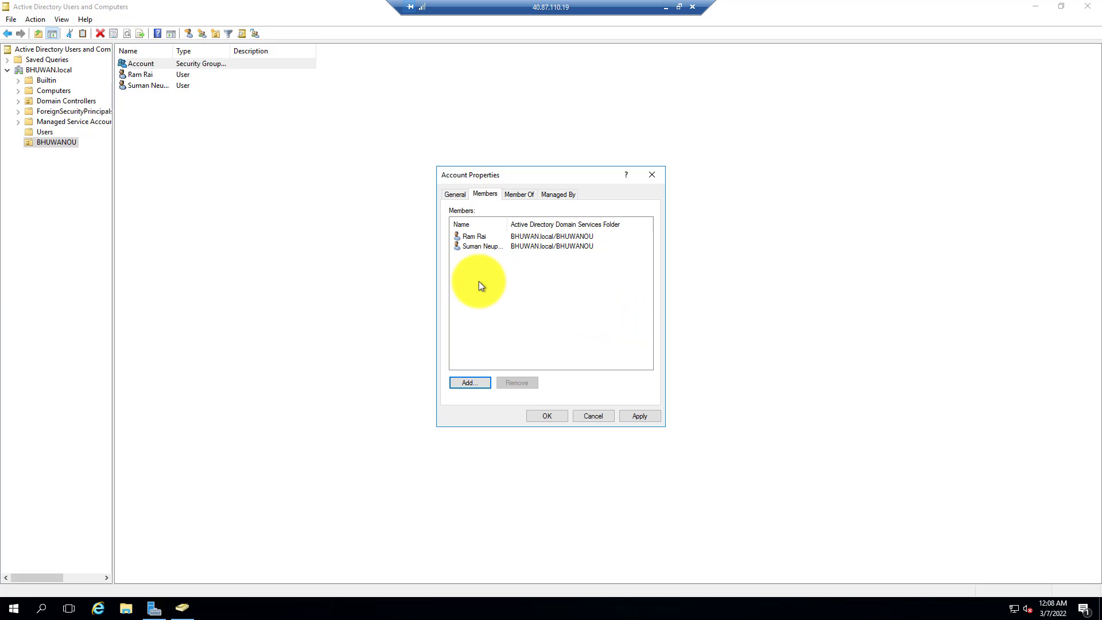
{"action": "left_click_drag", "start_coordinate": [474, 270], "coordinate": [470, 235]}
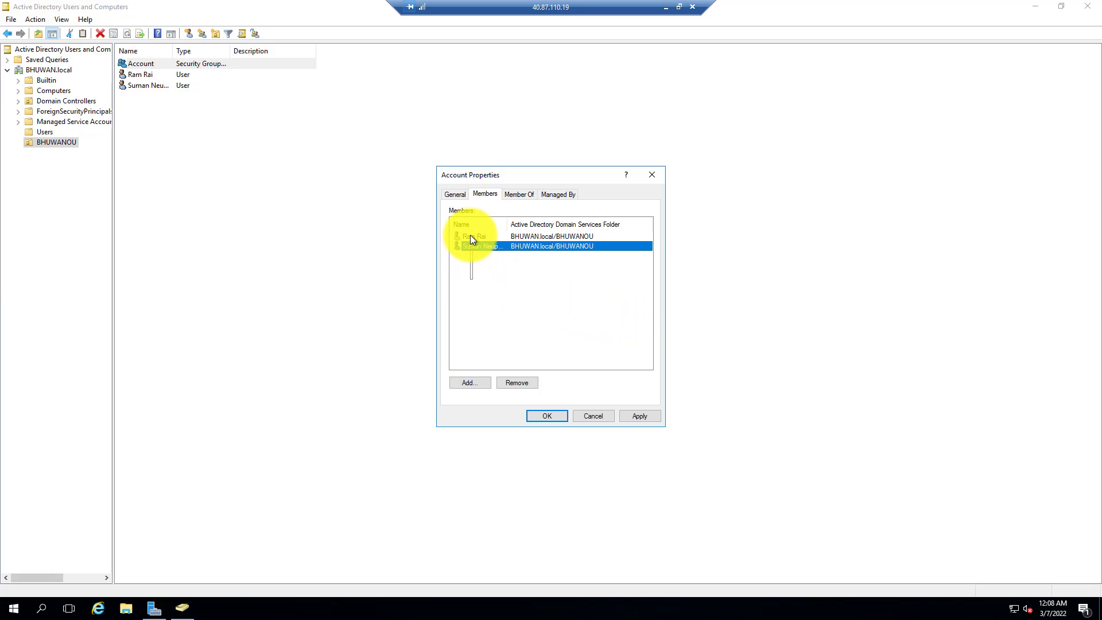
{"action": "left_click", "coordinate": [498, 292]}
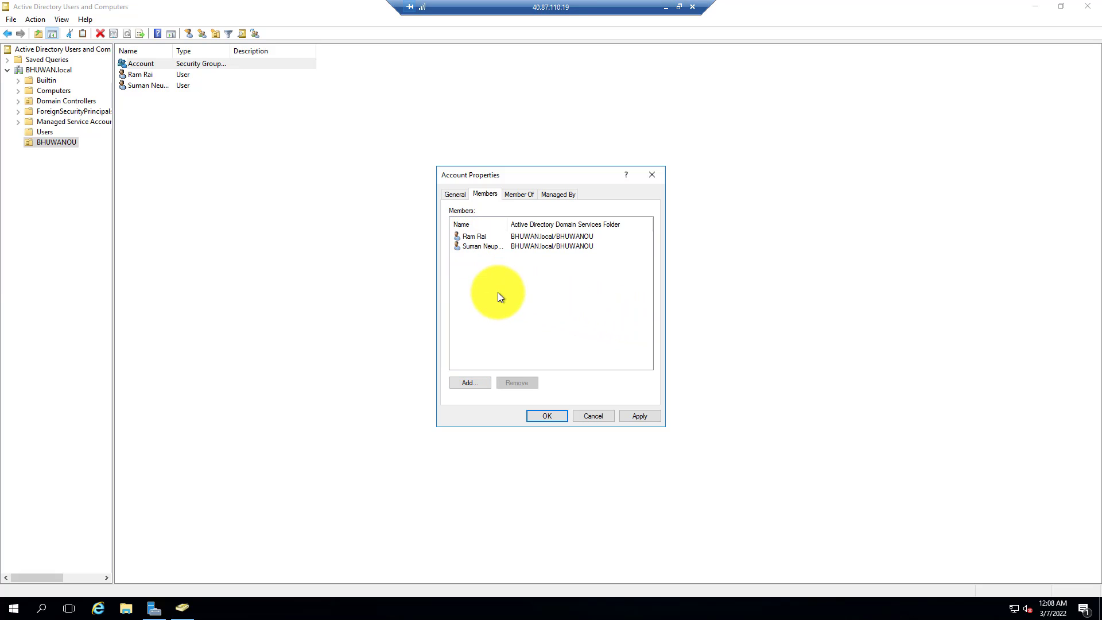
{"action": "left_click", "coordinate": [546, 416]}
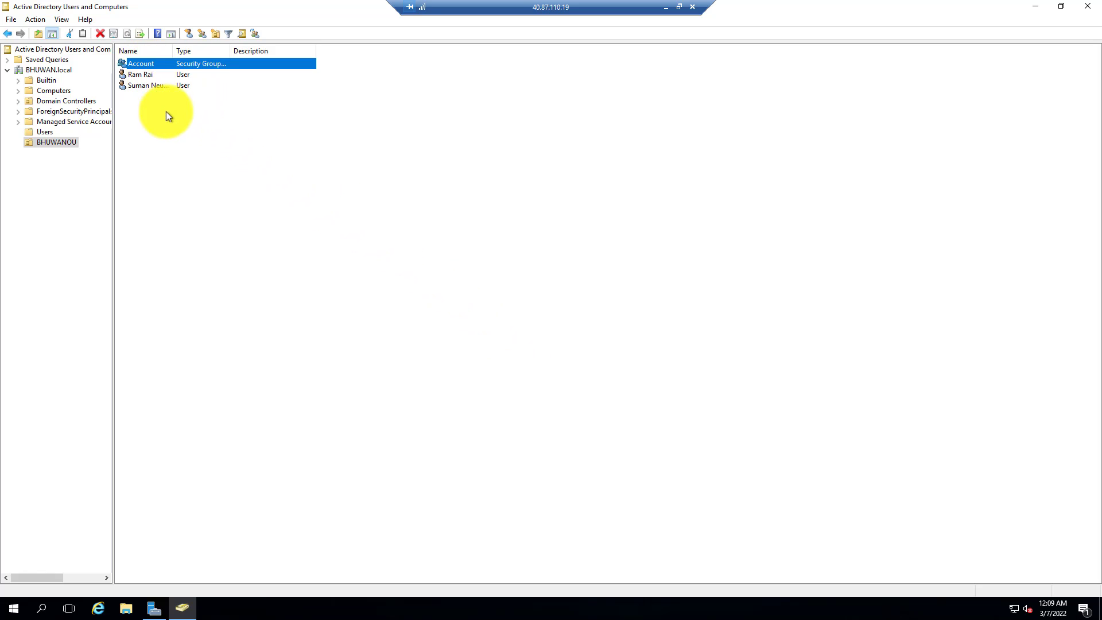
{"action": "left_click", "coordinate": [202, 188]}
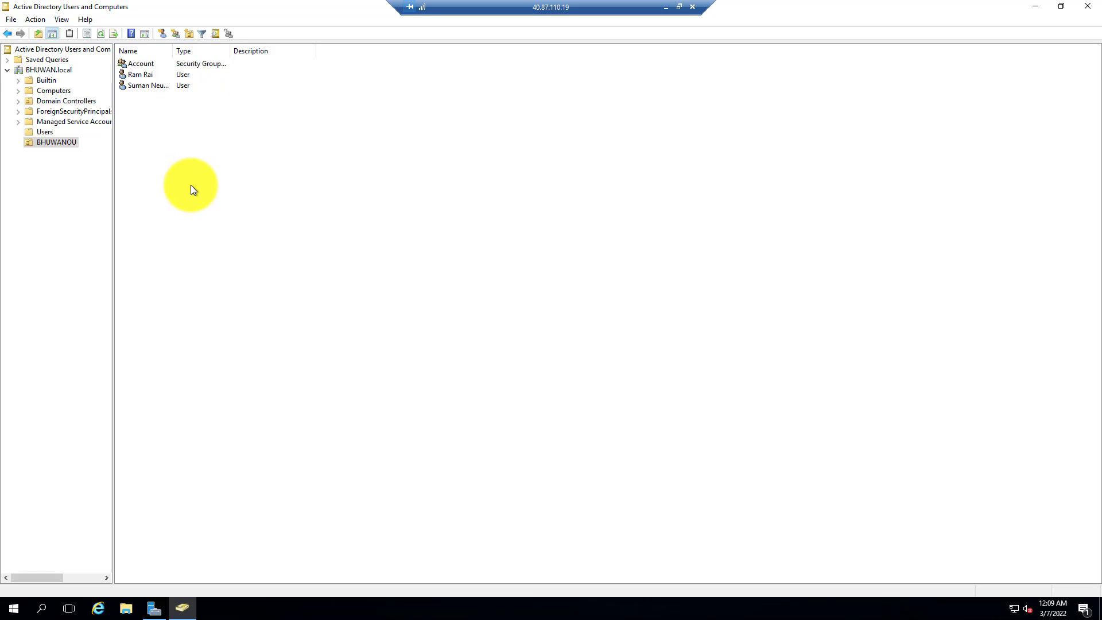
Create a new Global Security group named Sales in BHUWANOU.
{"action": "left_click", "coordinate": [177, 32]}
{"action": "left_click_drag", "start_coordinate": [140, 15], "coordinate": [408, 71]}
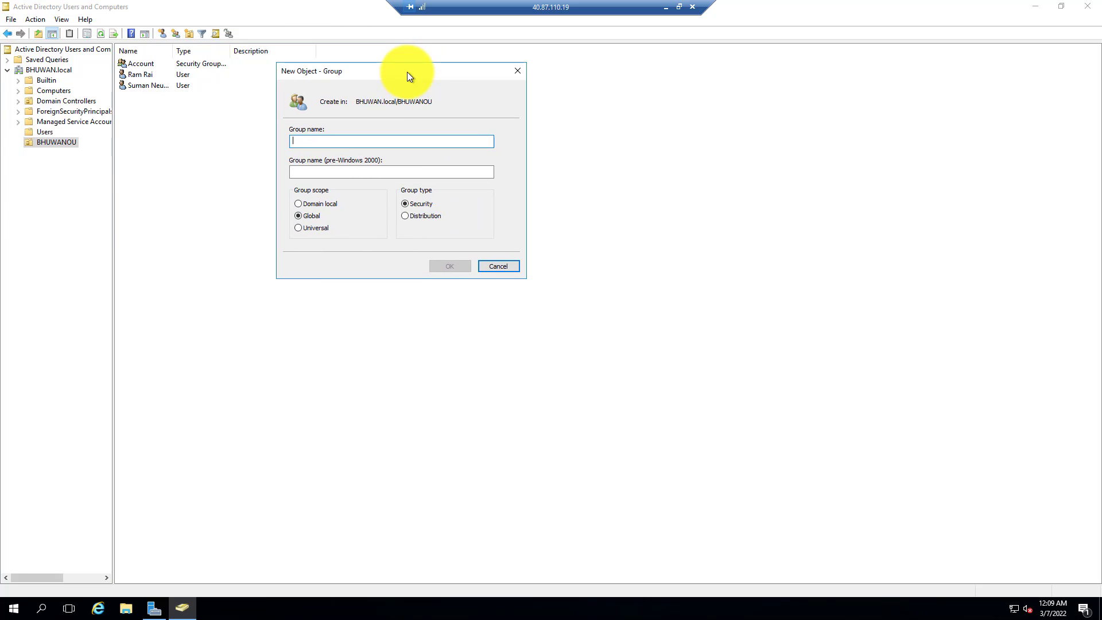
{"action": "type", "text": "Sal"}
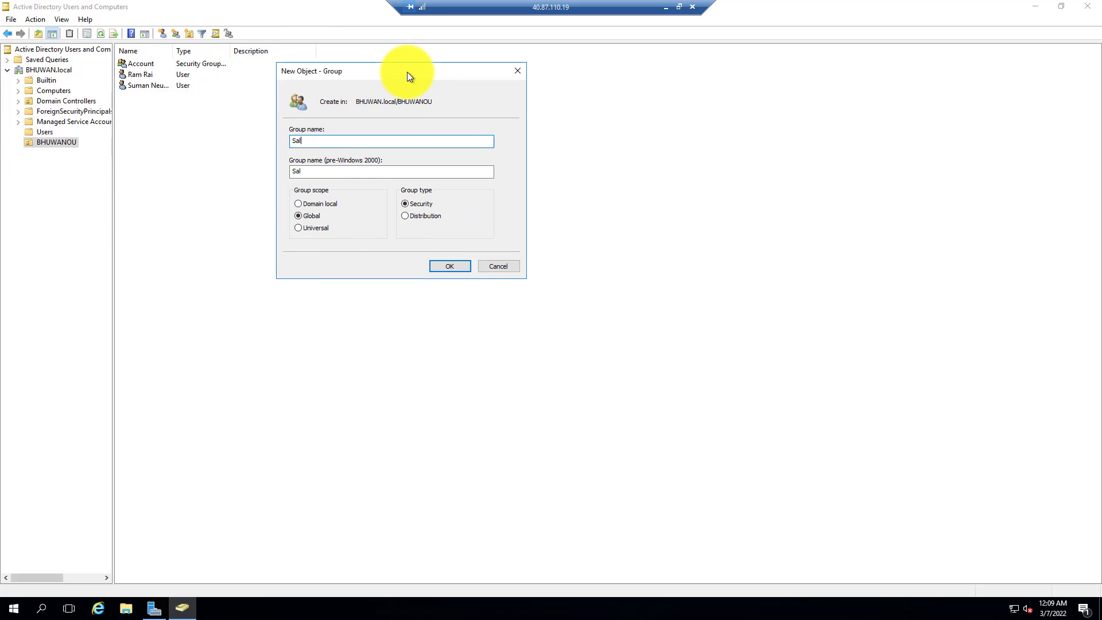
{"action": "type", "text": "es"}
{"action": "left_click", "coordinate": [451, 264]}
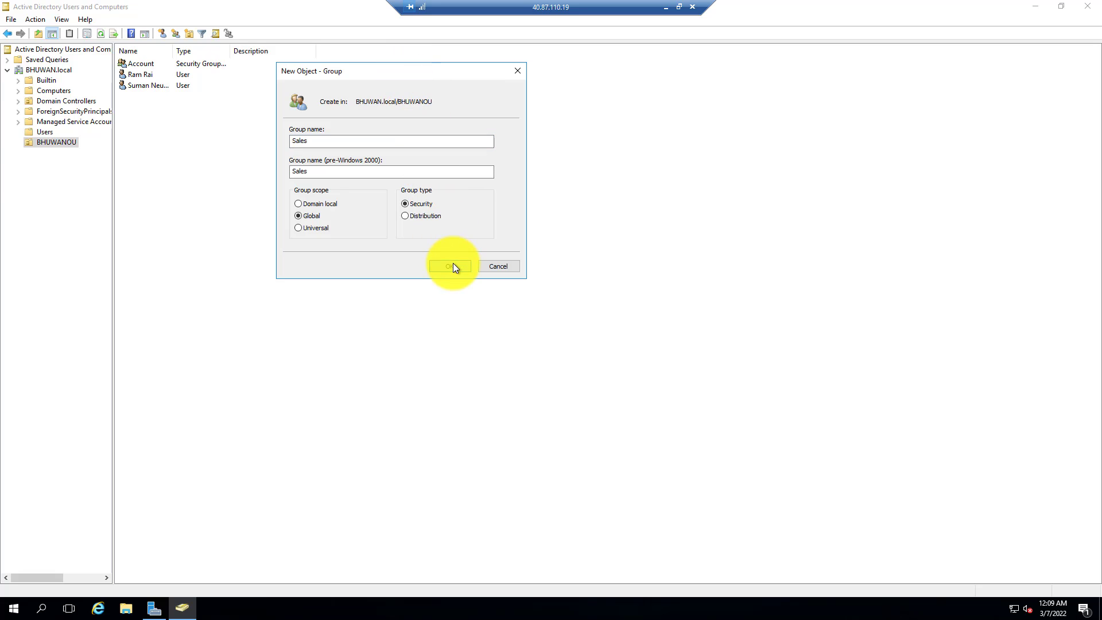
{"action": "left_click", "coordinate": [383, 268]}
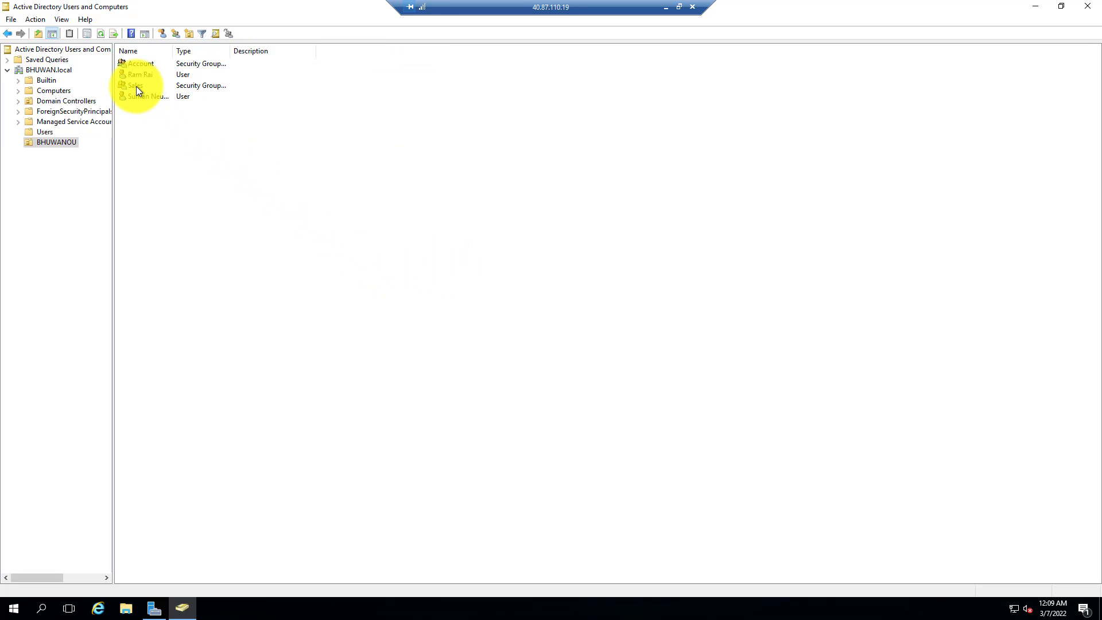
Open the Account group's properties and add the Sales group as a member, confirming the changes.
{"action": "left_click", "coordinate": [146, 68]}
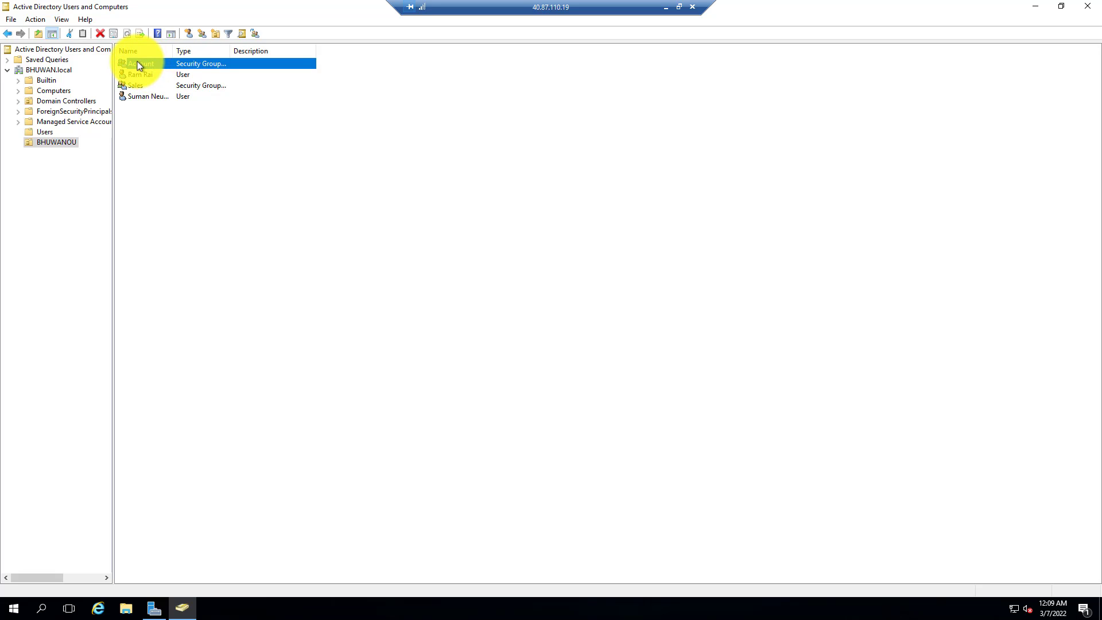
{"action": "right_click", "coordinate": [135, 64]}
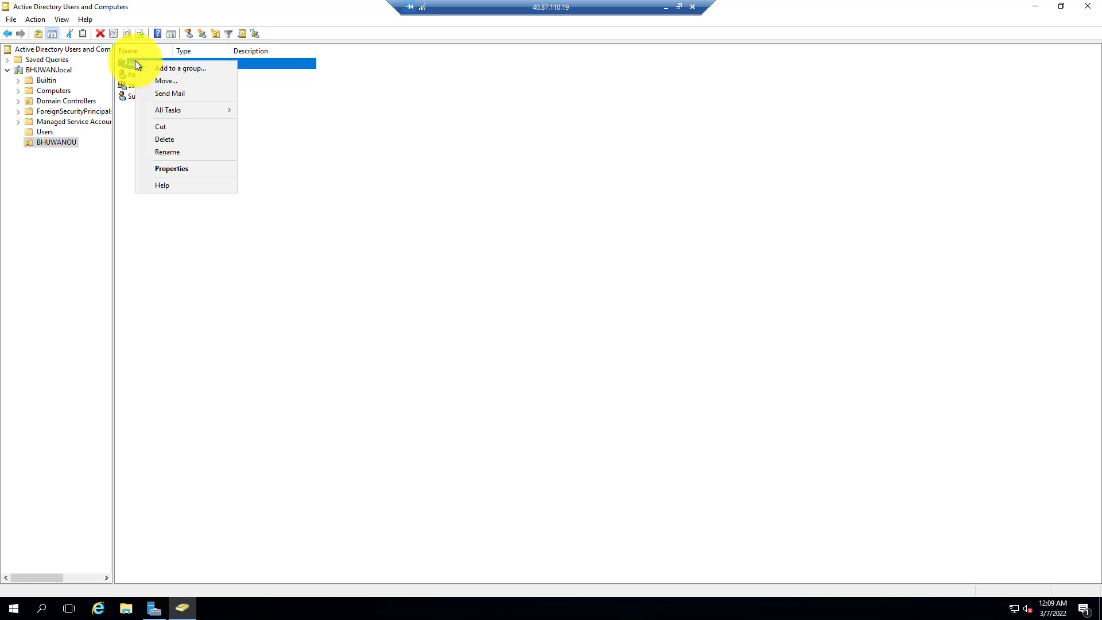
{"action": "left_click", "coordinate": [172, 168]}
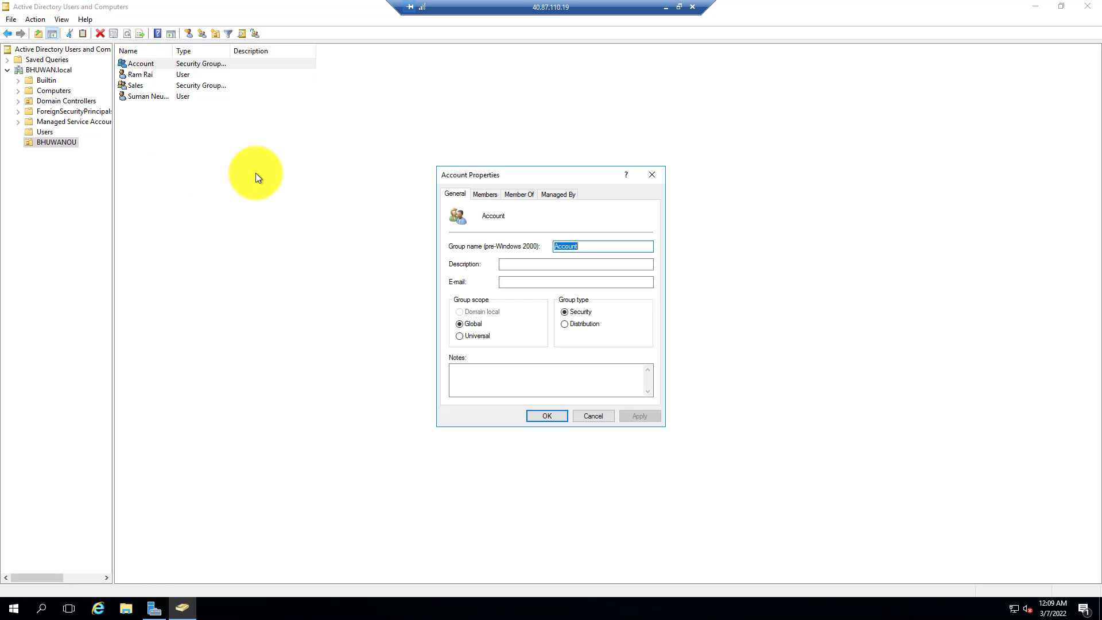
{"action": "left_click", "coordinate": [485, 195]}
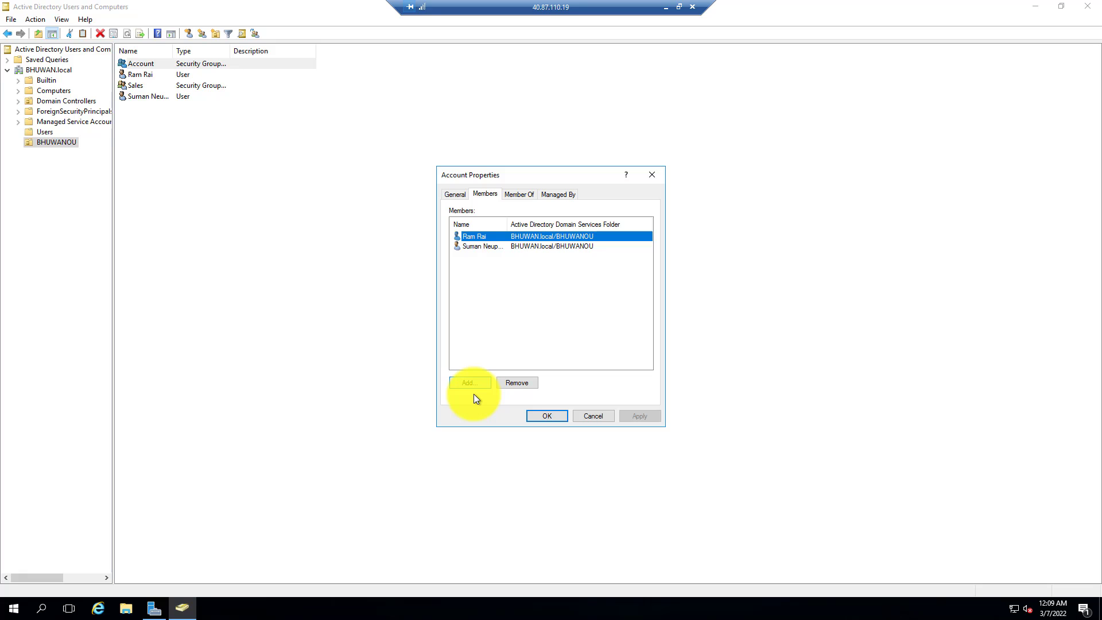
{"action": "left_click", "coordinate": [481, 339]}
{"action": "left_click", "coordinate": [474, 383]}
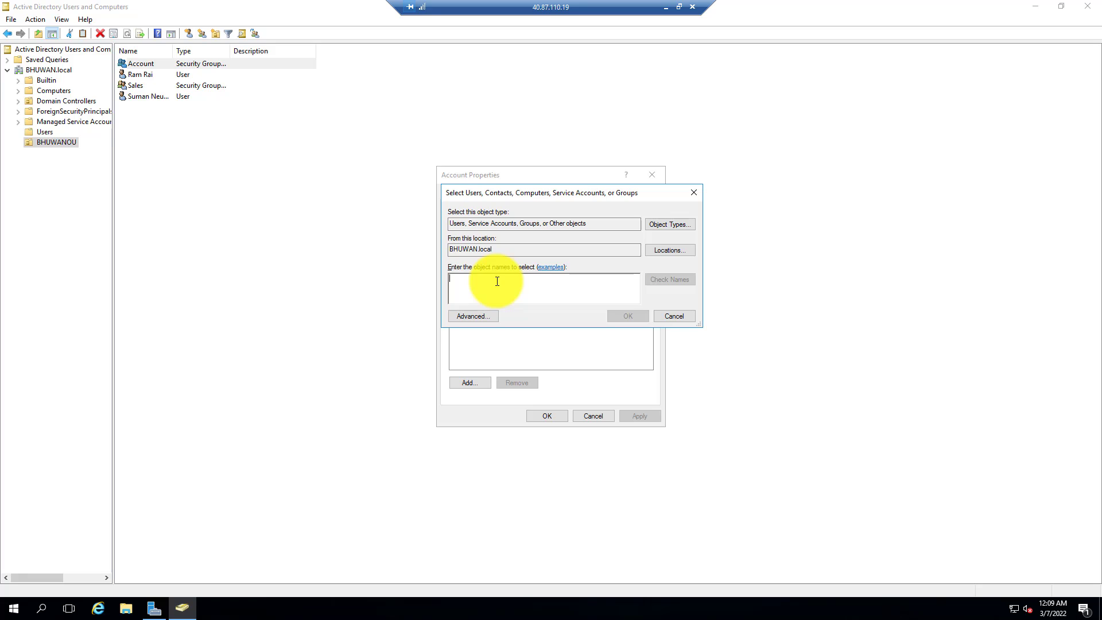
{"action": "type", "text": "sale"}
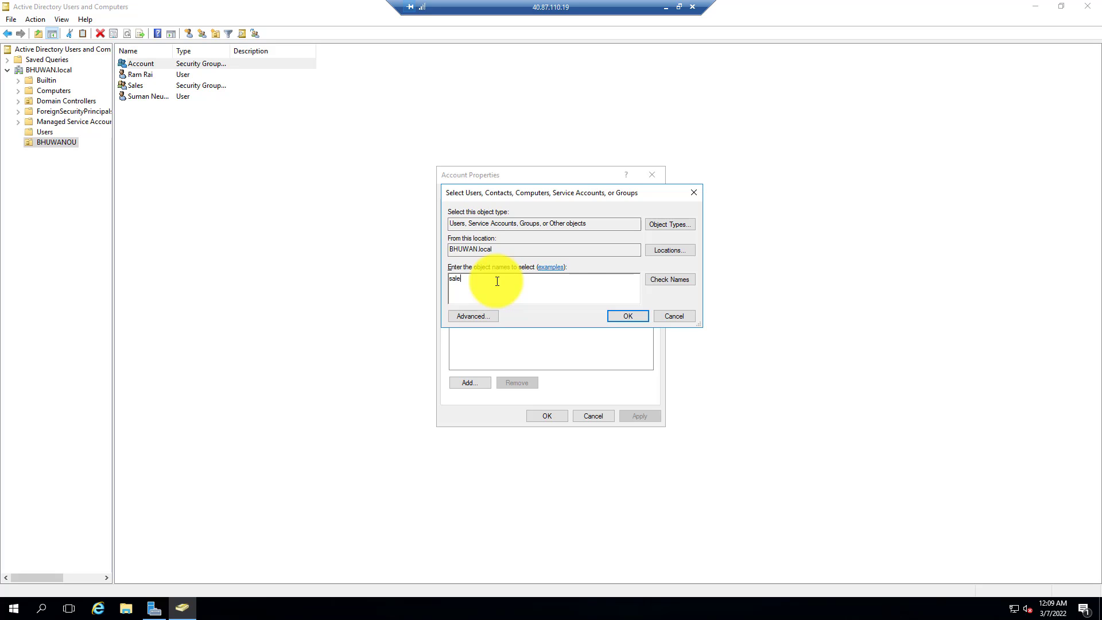
{"action": "type", "text": "s"}
{"action": "left_click", "coordinate": [689, 279]}
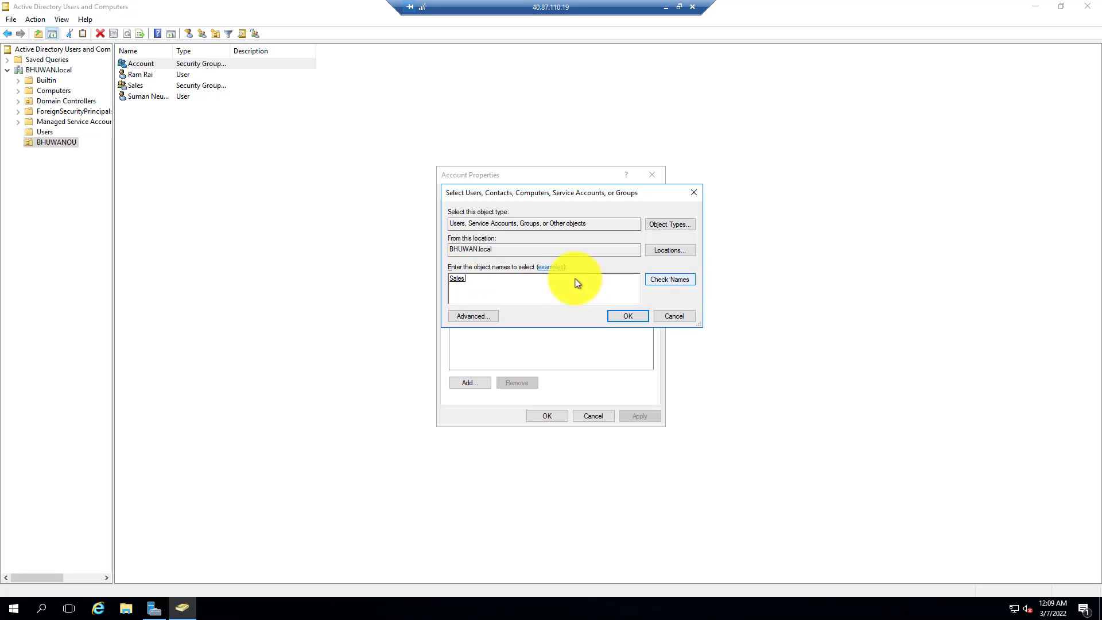
{"action": "left_click", "coordinate": [638, 318]}
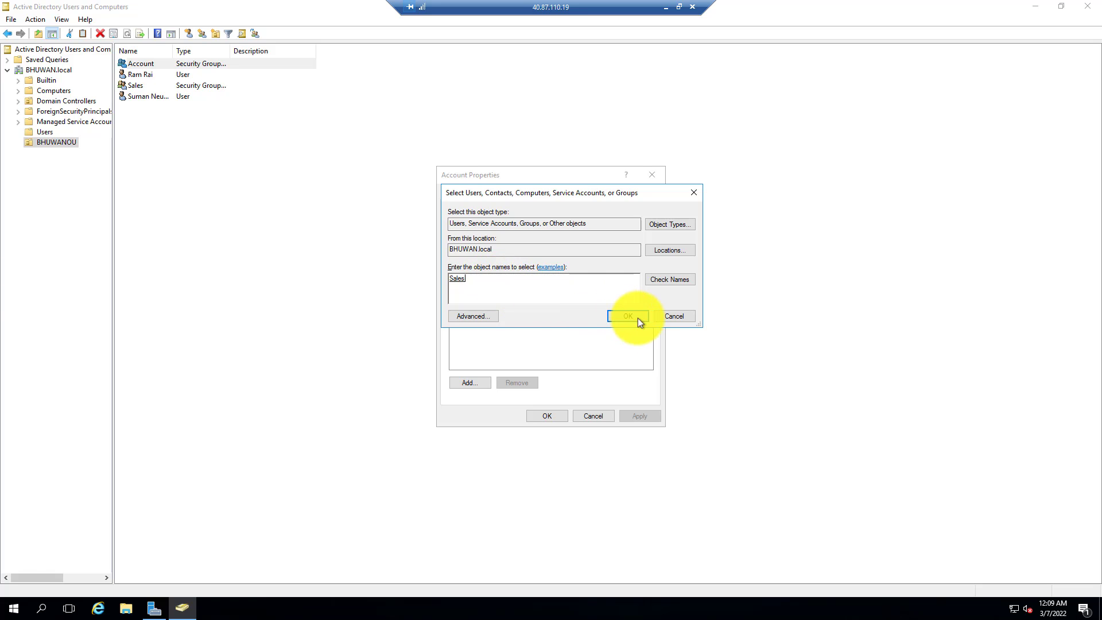
{"action": "left_click", "coordinate": [551, 418]}
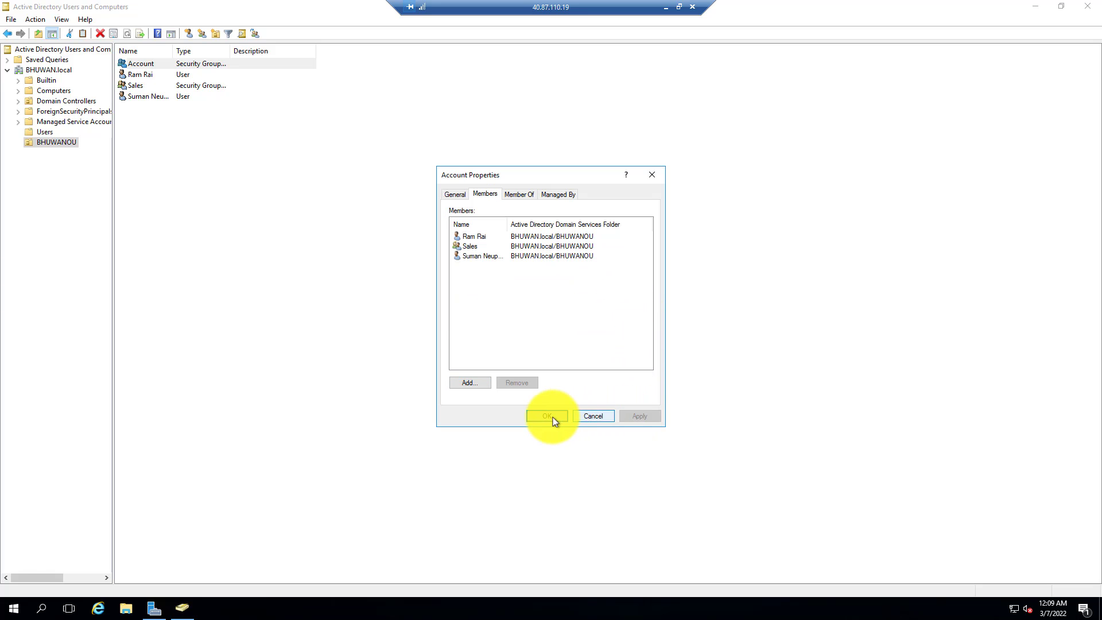
{"action": "left_click", "coordinate": [254, 292]}
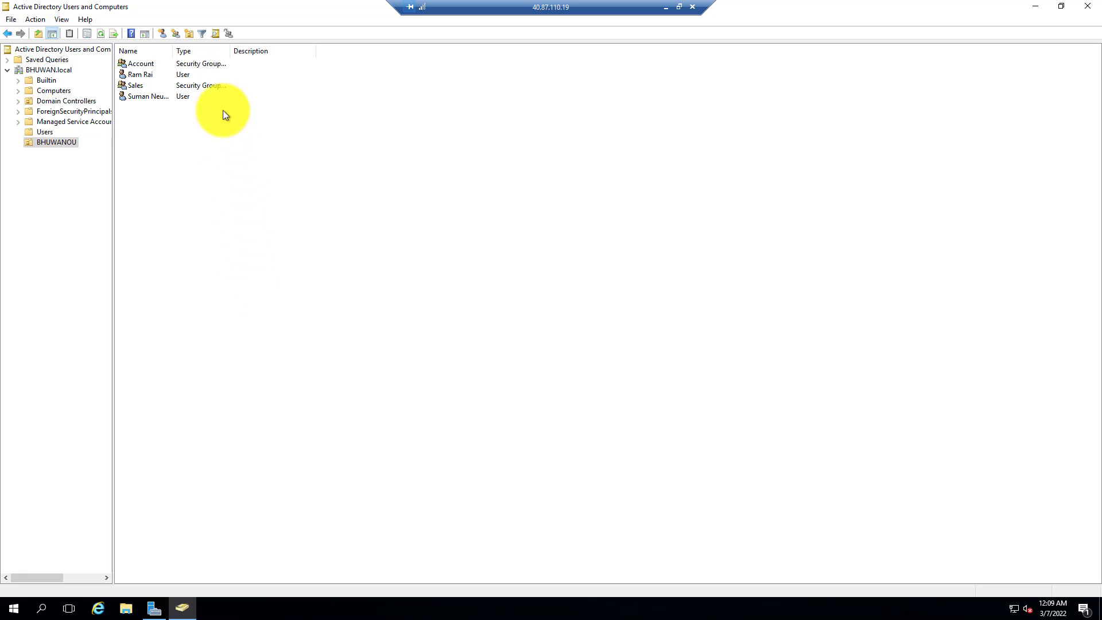
{"action": "left_click", "coordinate": [139, 63]}
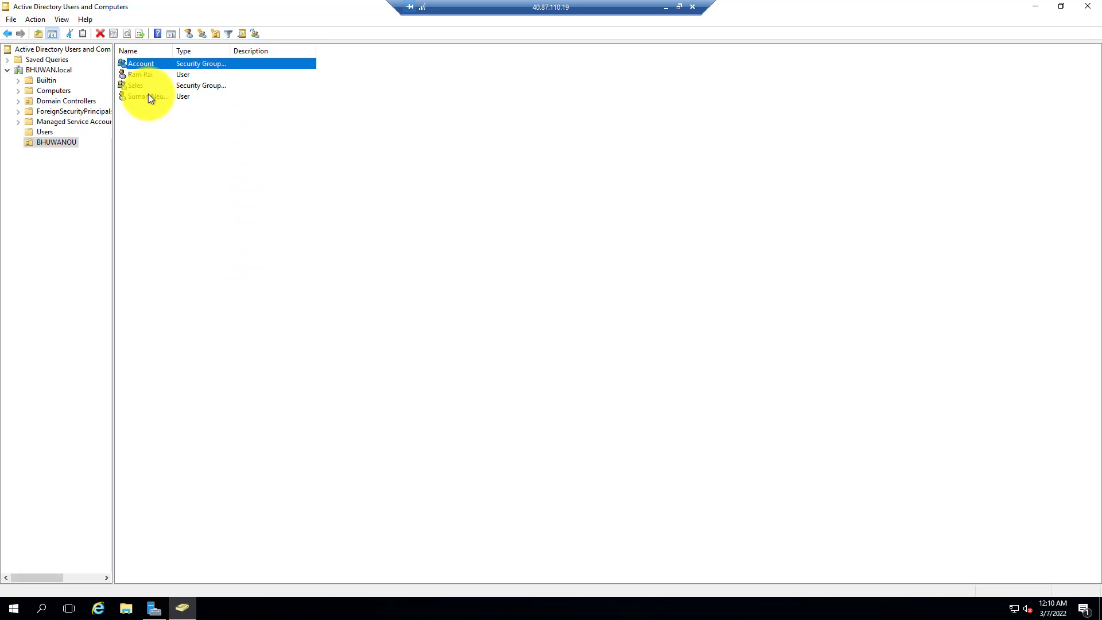
{"action": "left_click", "coordinate": [167, 161]}
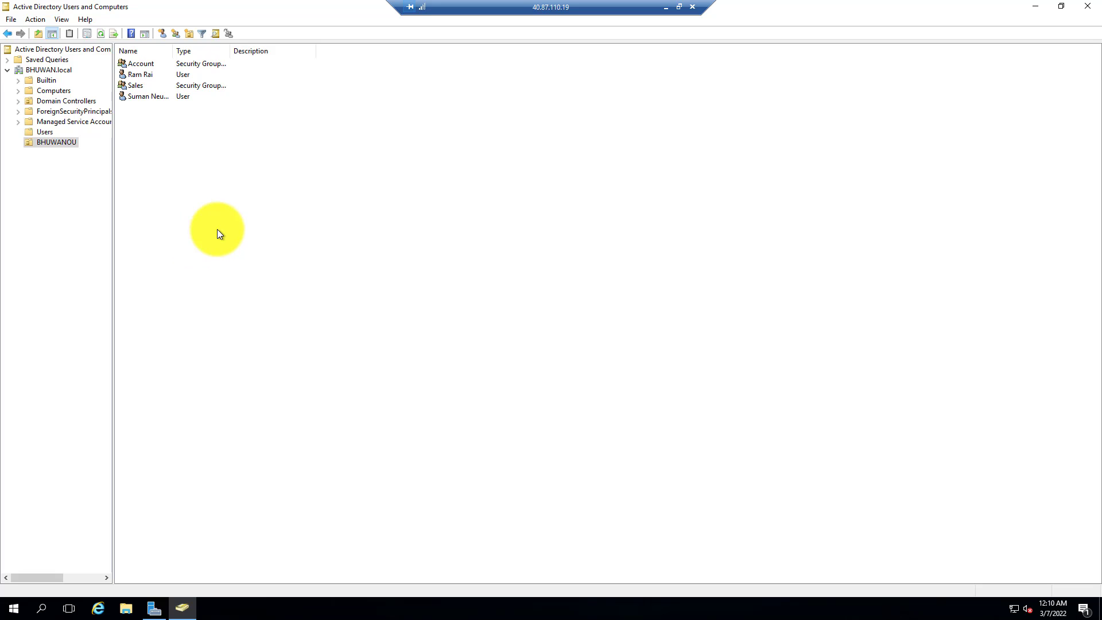
{"action": "left_click", "coordinate": [139, 79]}
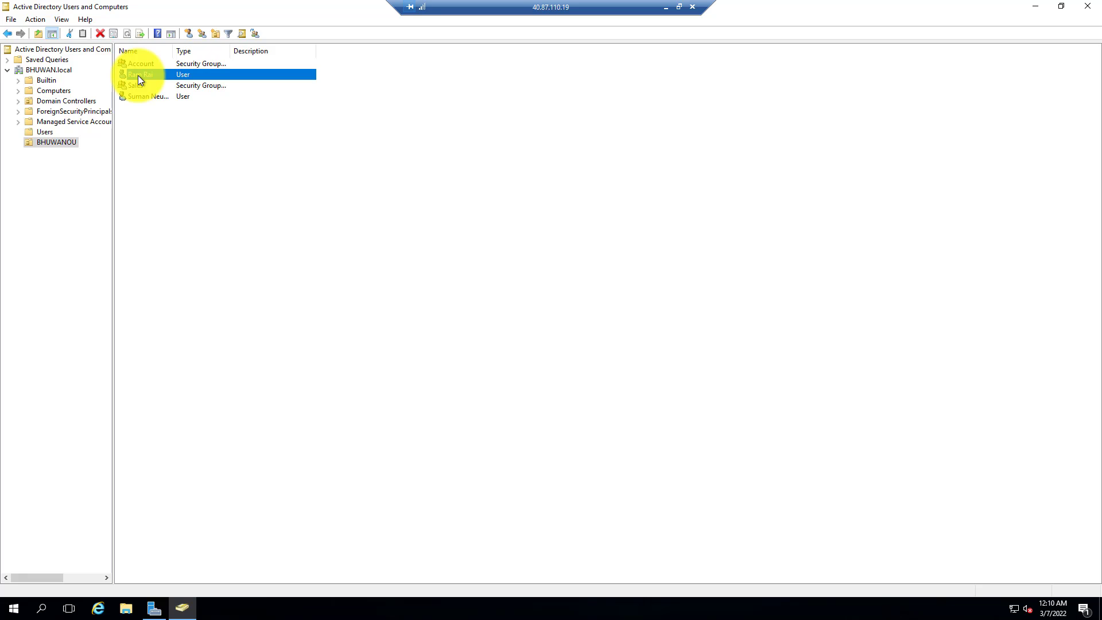
{"action": "right_click", "coordinate": [138, 77]}
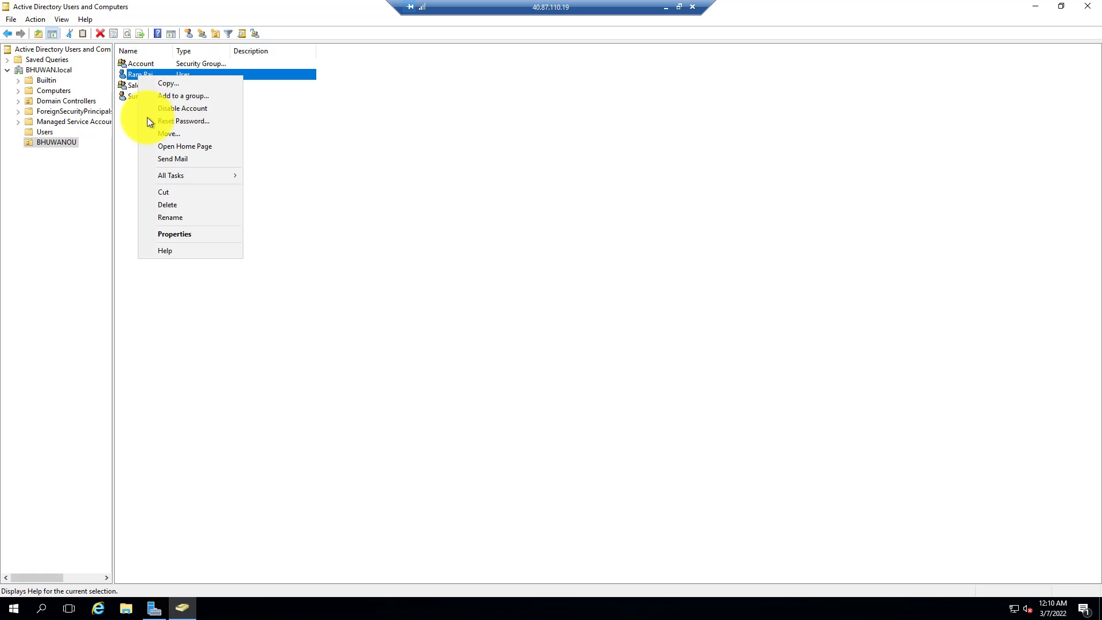
{"action": "left_click", "coordinate": [174, 234]}
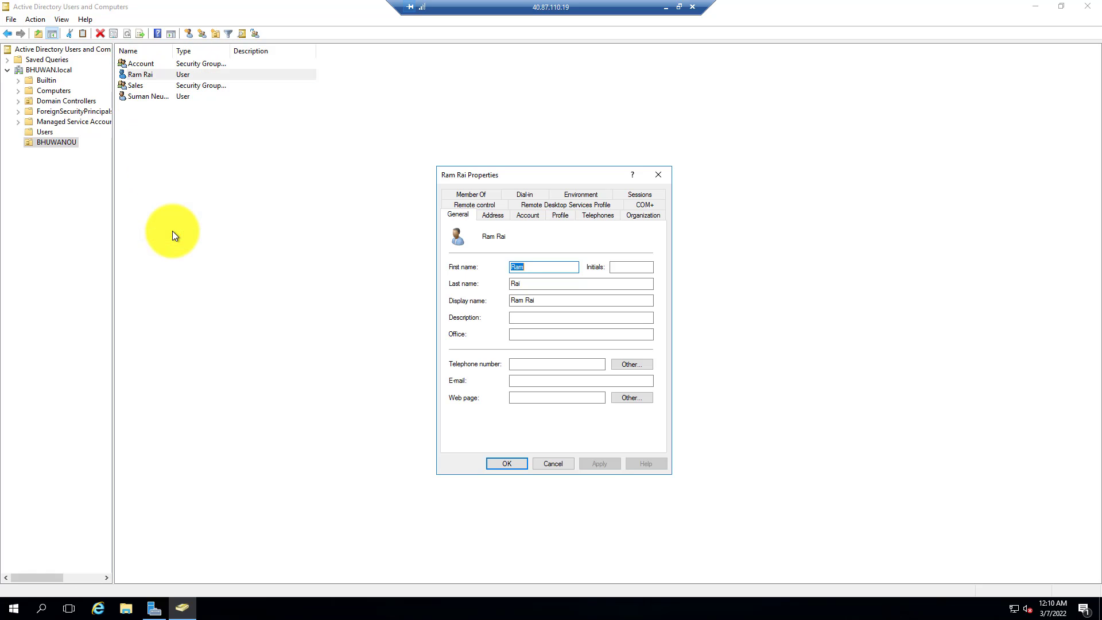
{"action": "left_click_drag", "start_coordinate": [529, 171], "coordinate": [348, 148]}
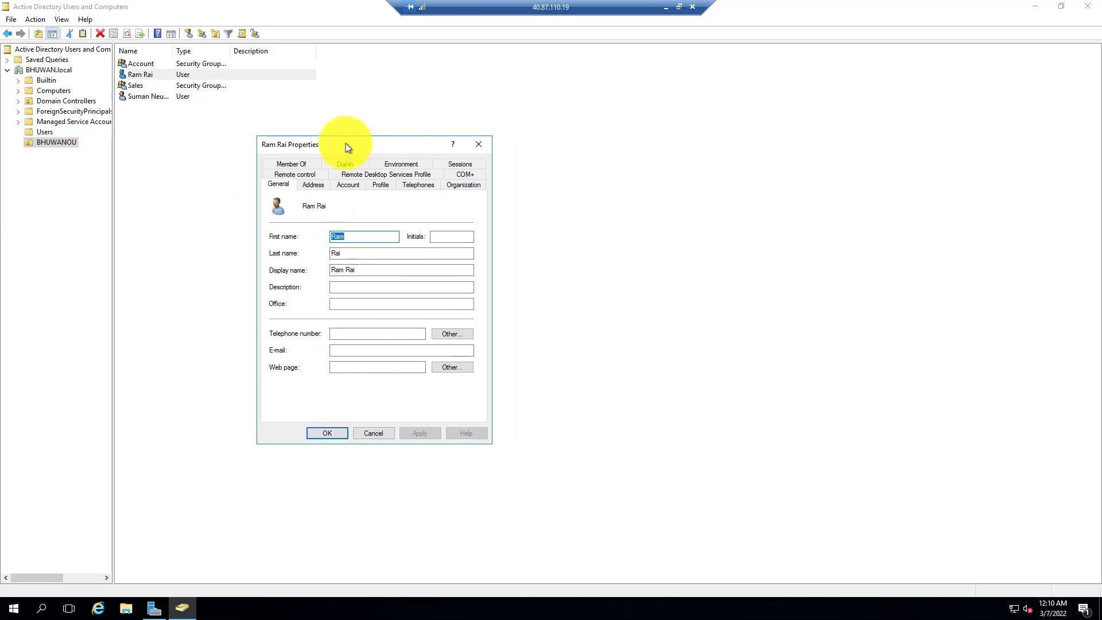
{"action": "left_click", "coordinate": [298, 164]}
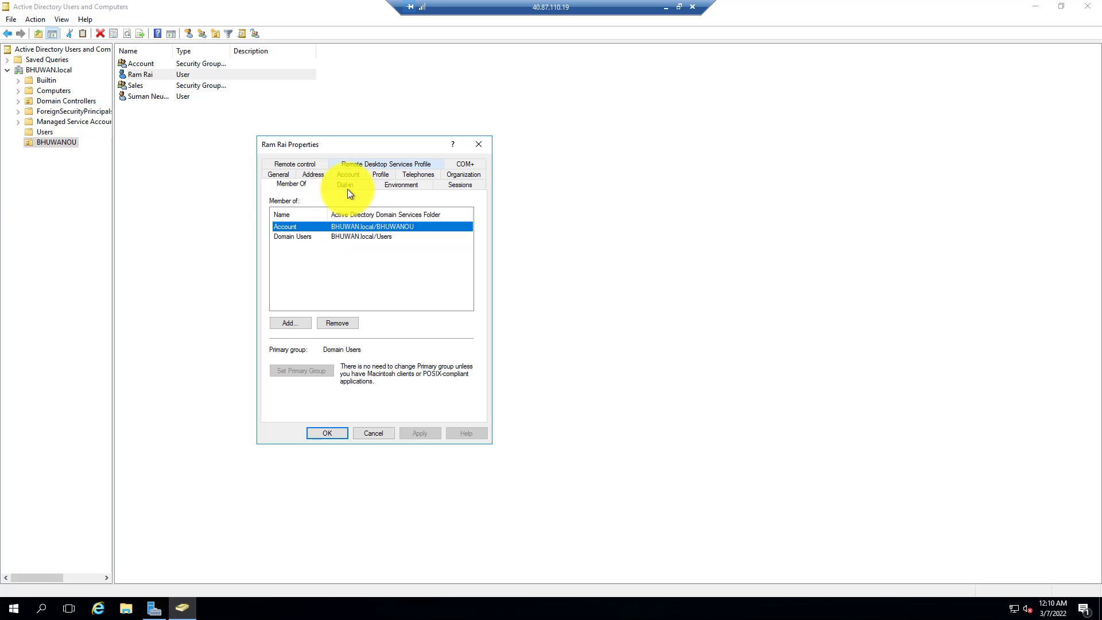
{"action": "left_click", "coordinate": [320, 174]}
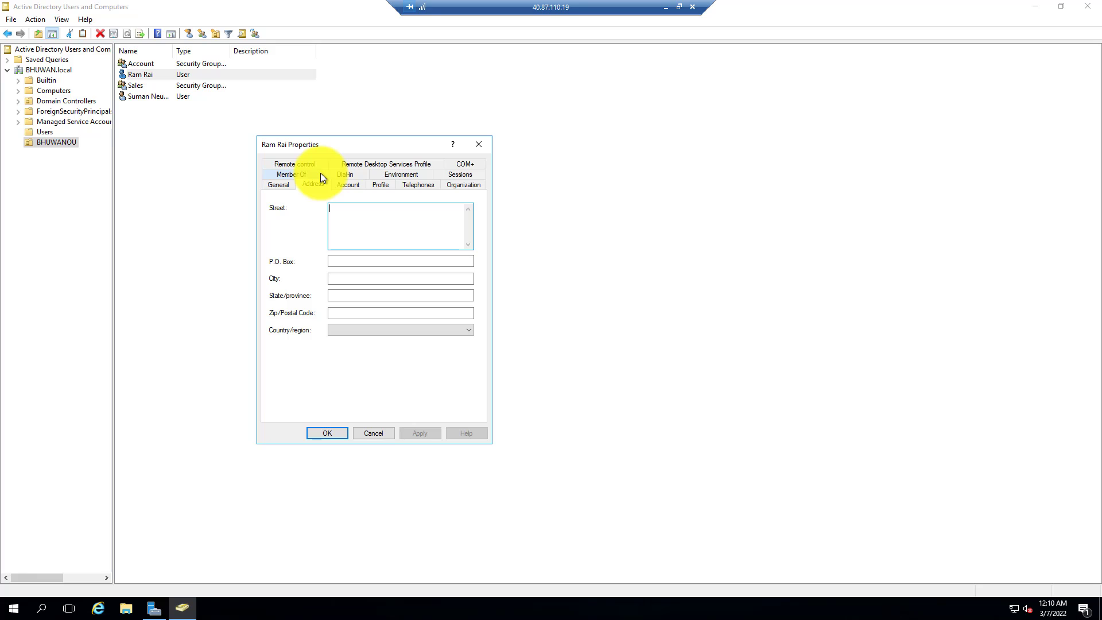
{"action": "left_click", "coordinate": [334, 213]}
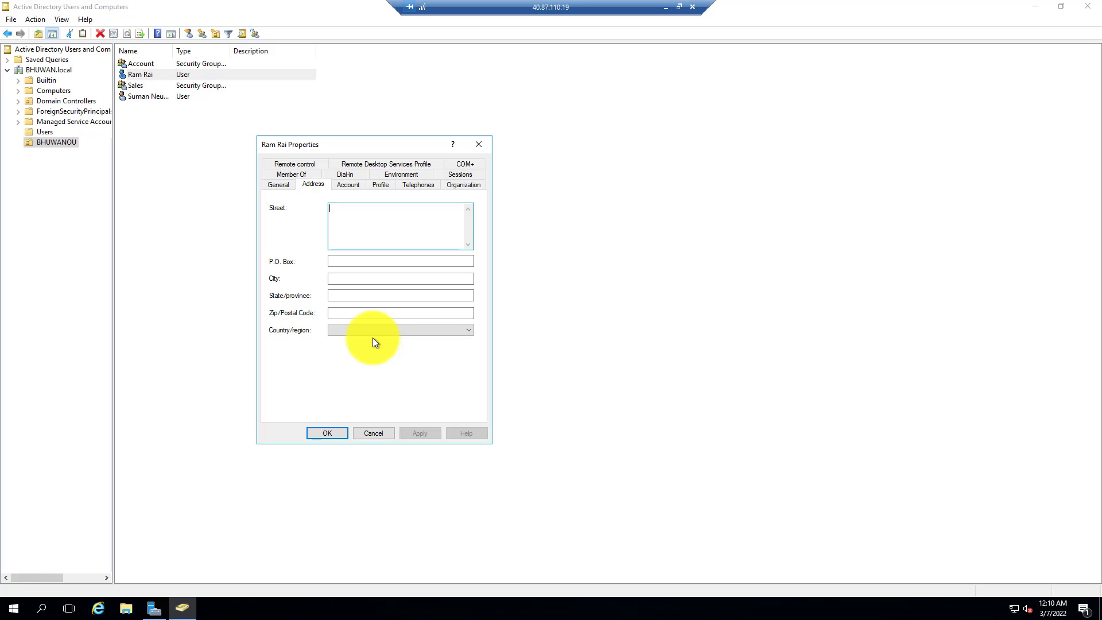
{"action": "left_click", "coordinate": [350, 260]}
{"action": "type", "text": "456"}
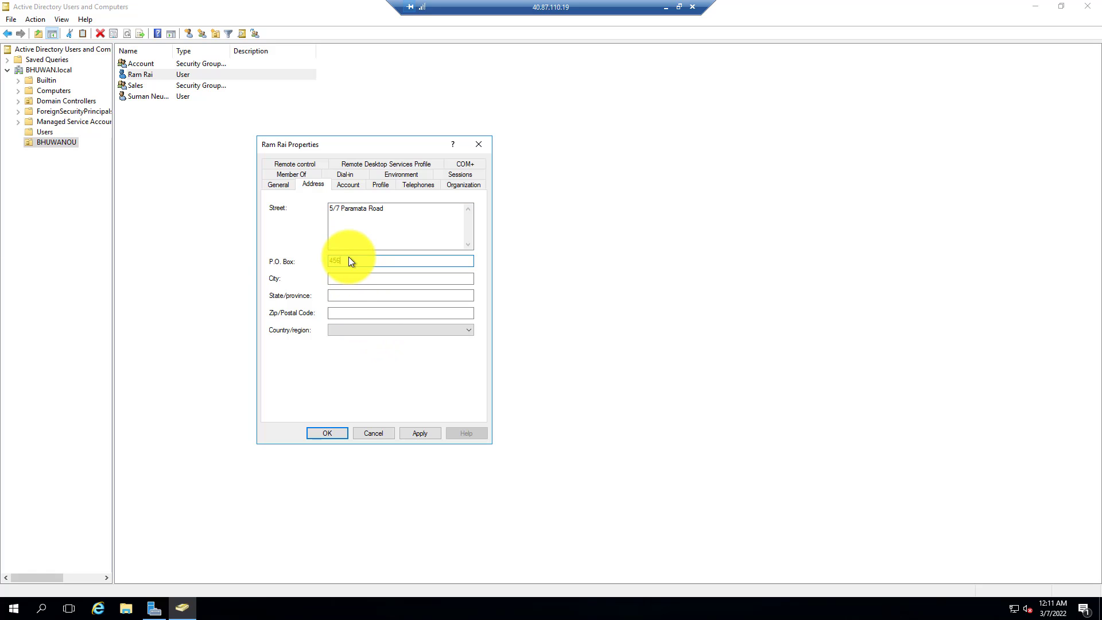
{"action": "left_click", "coordinate": [347, 279]}
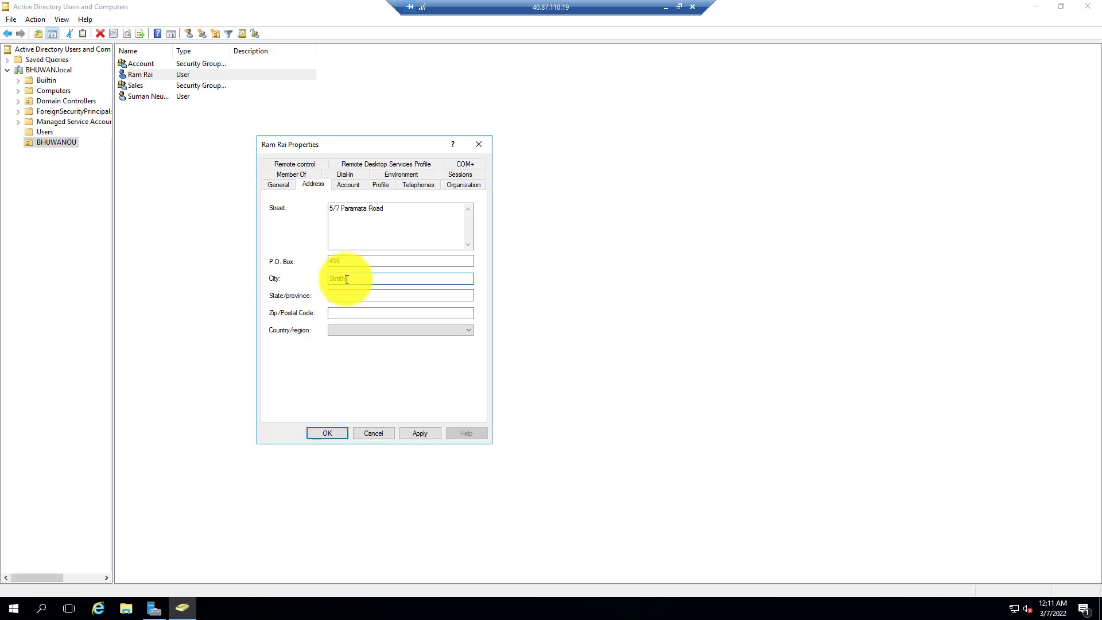
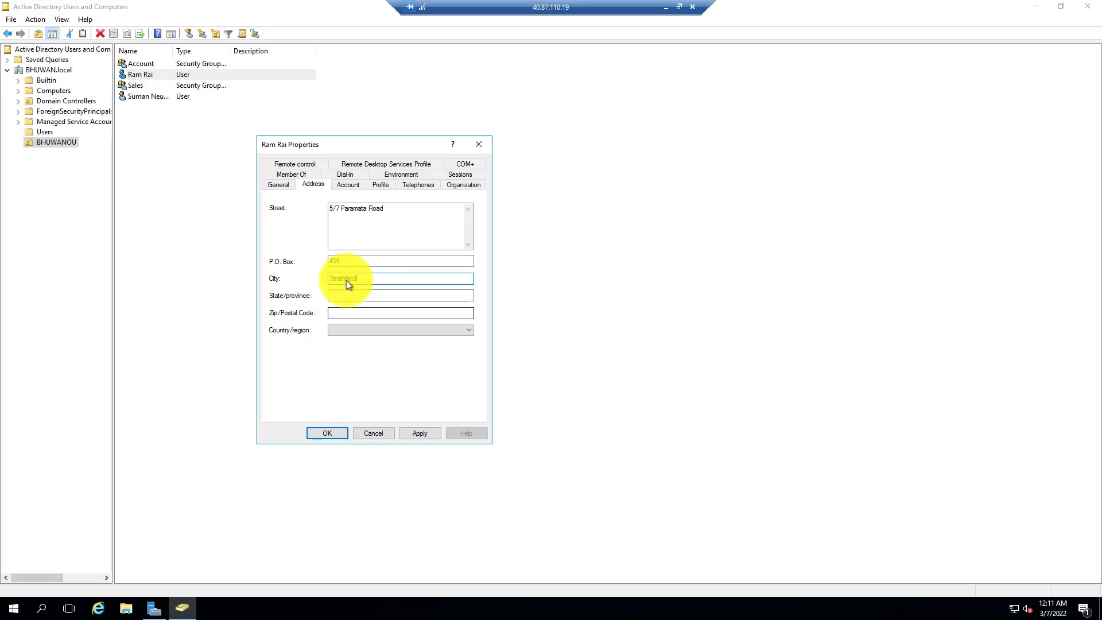
Set the state to NSW, postal code 2134 and country Australia, then confirm the user properties.
{"action": "left_click", "coordinate": [351, 296]}
{"action": "type", "text": "N"}
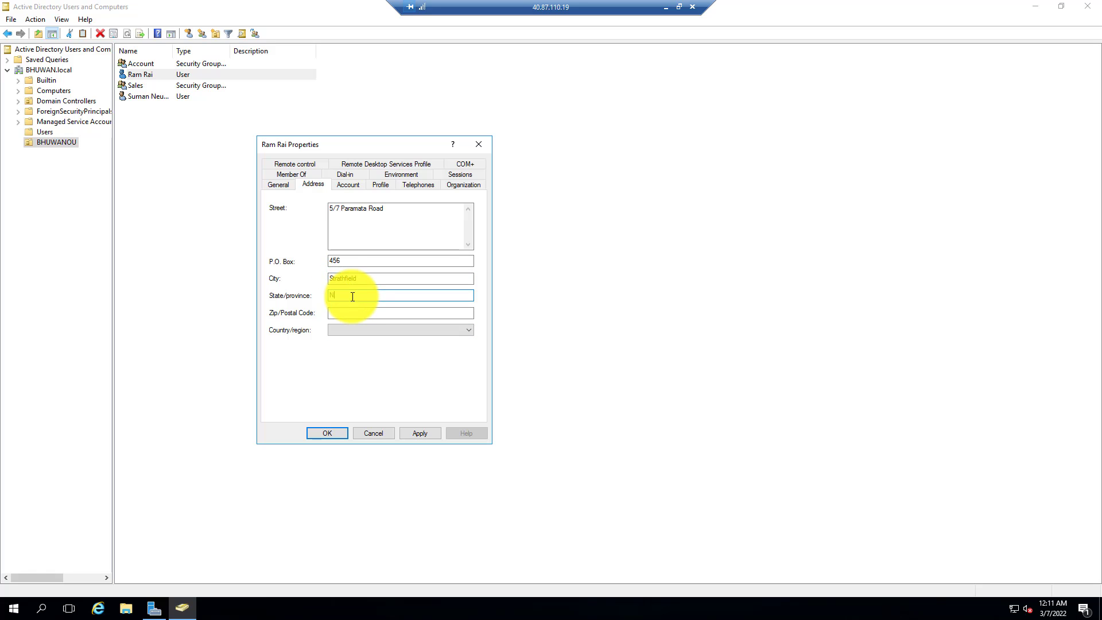
{"action": "type", "text": "SW"}
{"action": "left_click", "coordinate": [347, 312]}
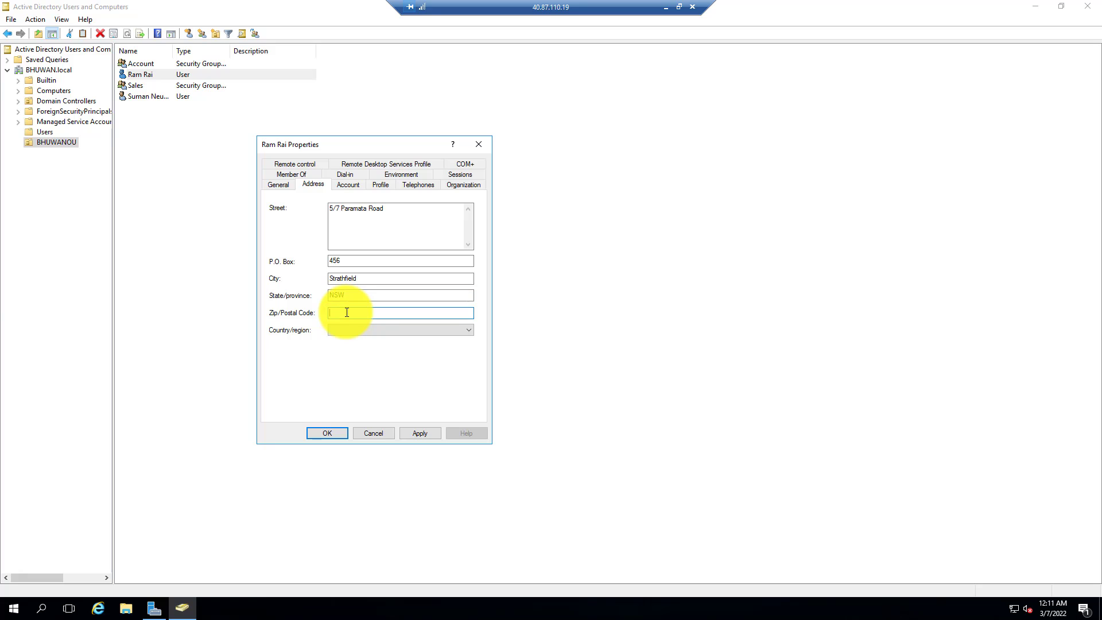
{"action": "type", "text": "2134"}
{"action": "left_click", "coordinate": [359, 332]}
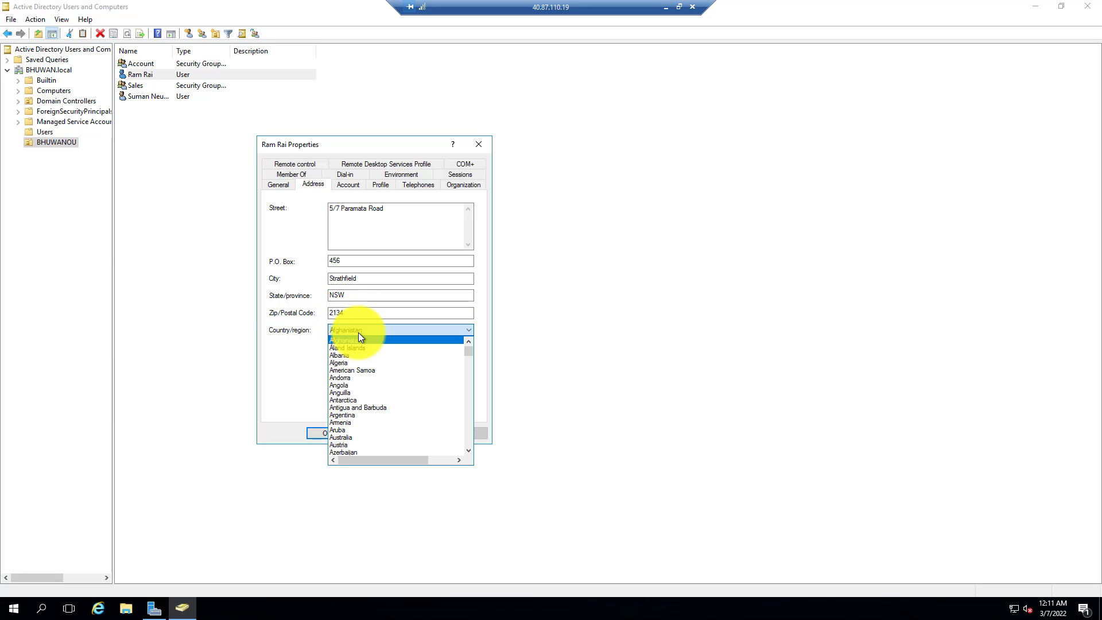
{"action": "left_click", "coordinate": [360, 437]}
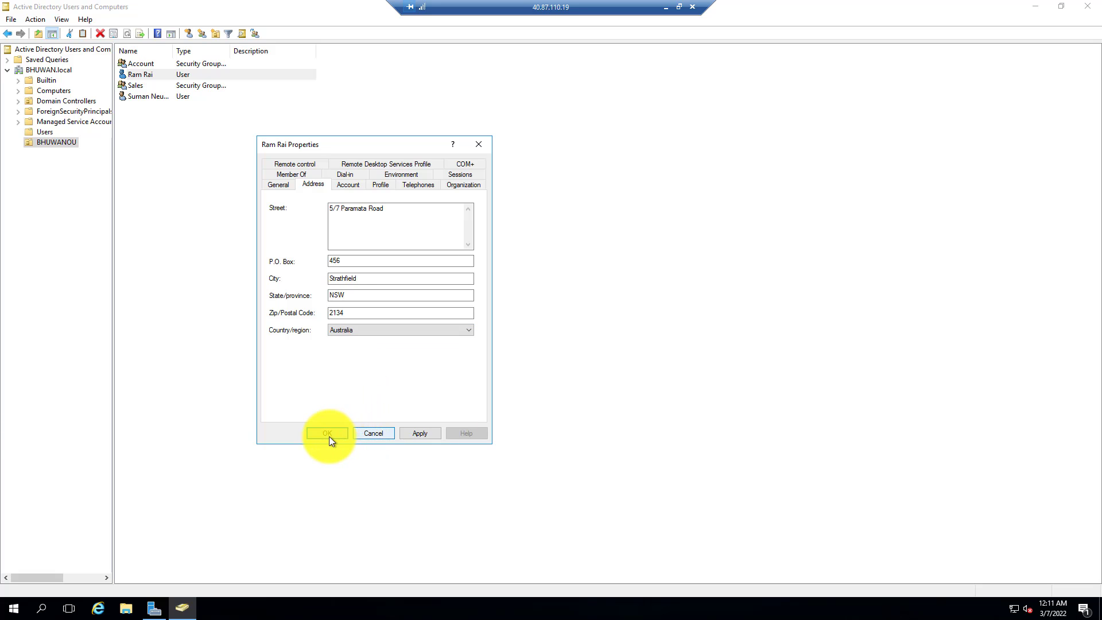
{"action": "left_click", "coordinate": [327, 436]}
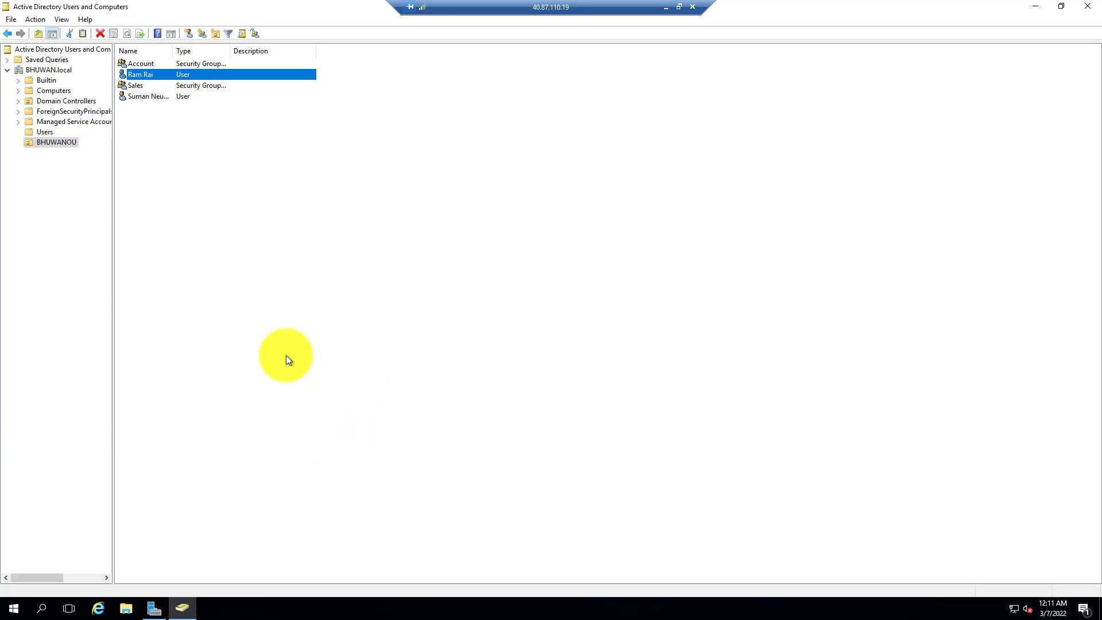
{"action": "right_click", "coordinate": [143, 73]}
{"action": "left_click", "coordinate": [180, 229]}
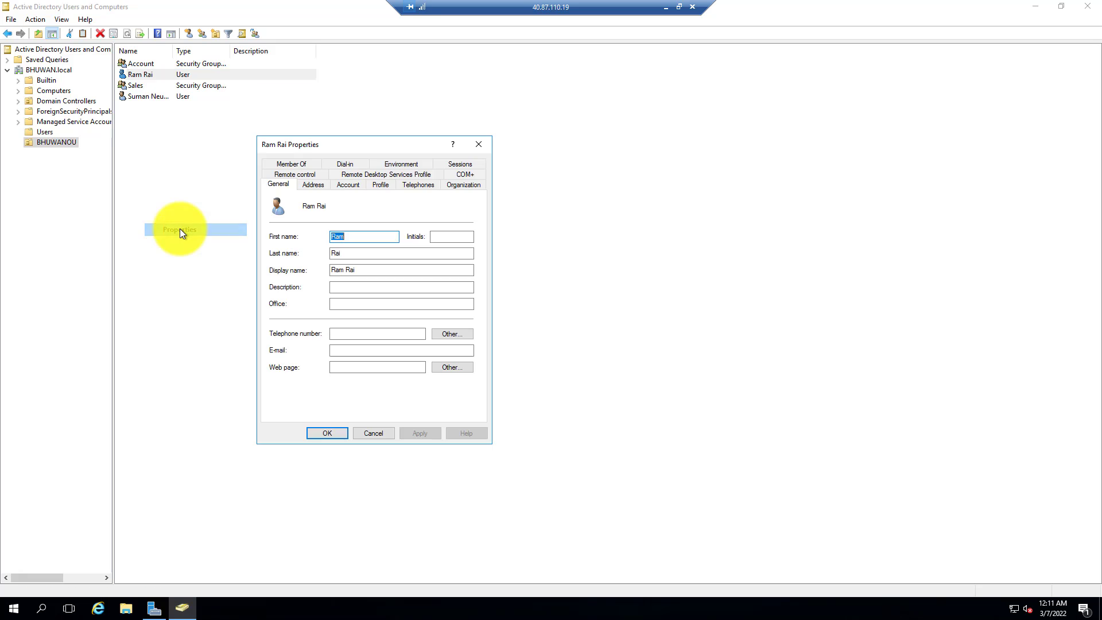
{"action": "left_click", "coordinate": [349, 184]}
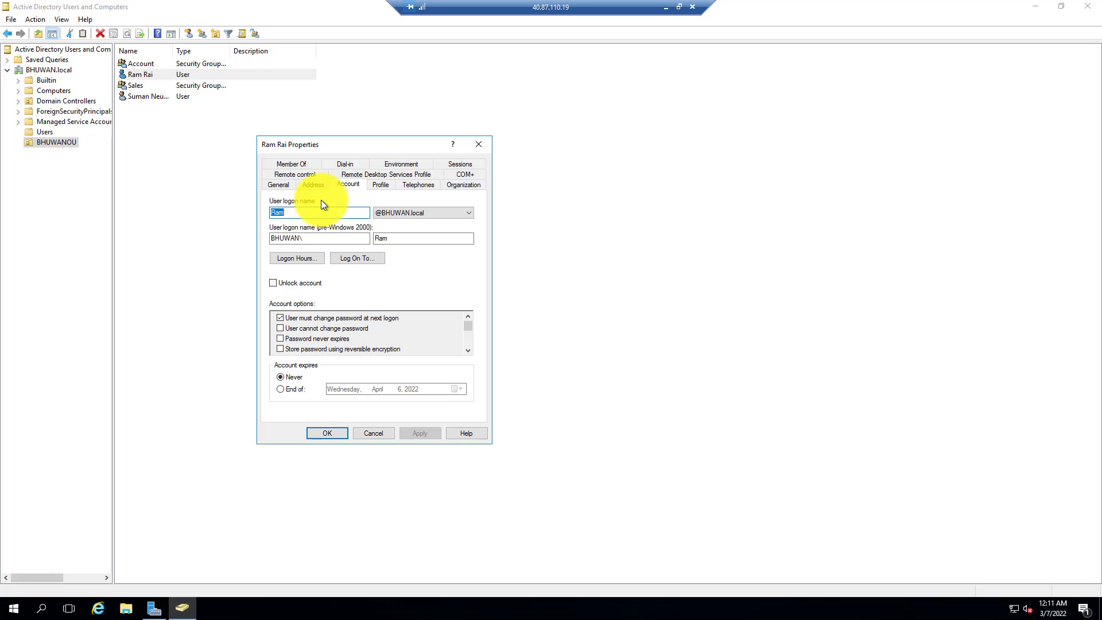
{"action": "left_click", "coordinate": [307, 258]}
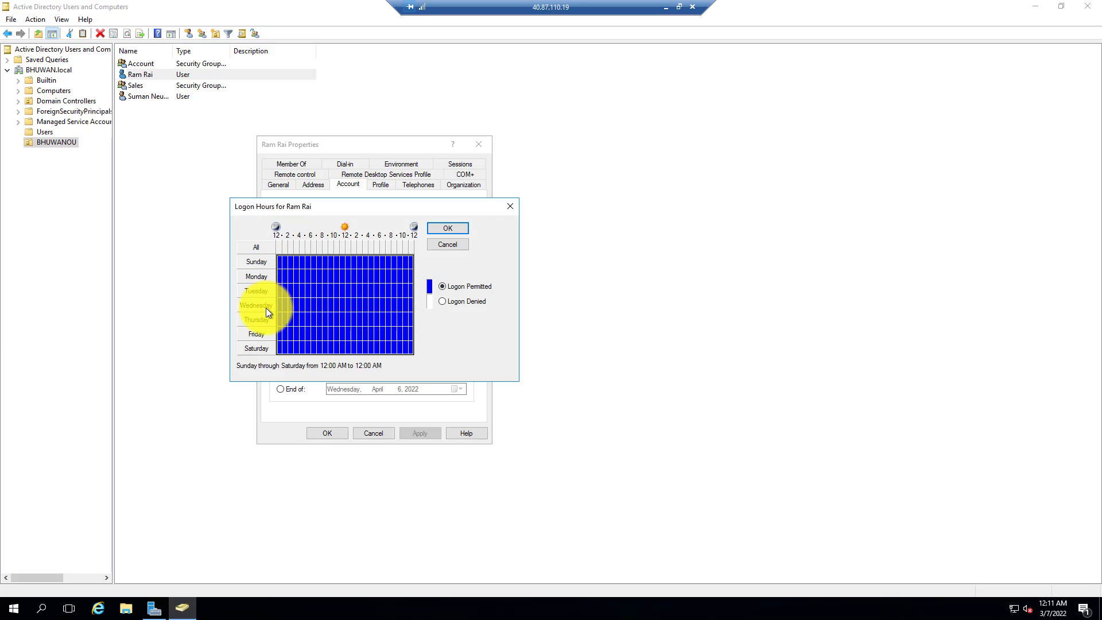
{"action": "left_click", "coordinate": [445, 287]}
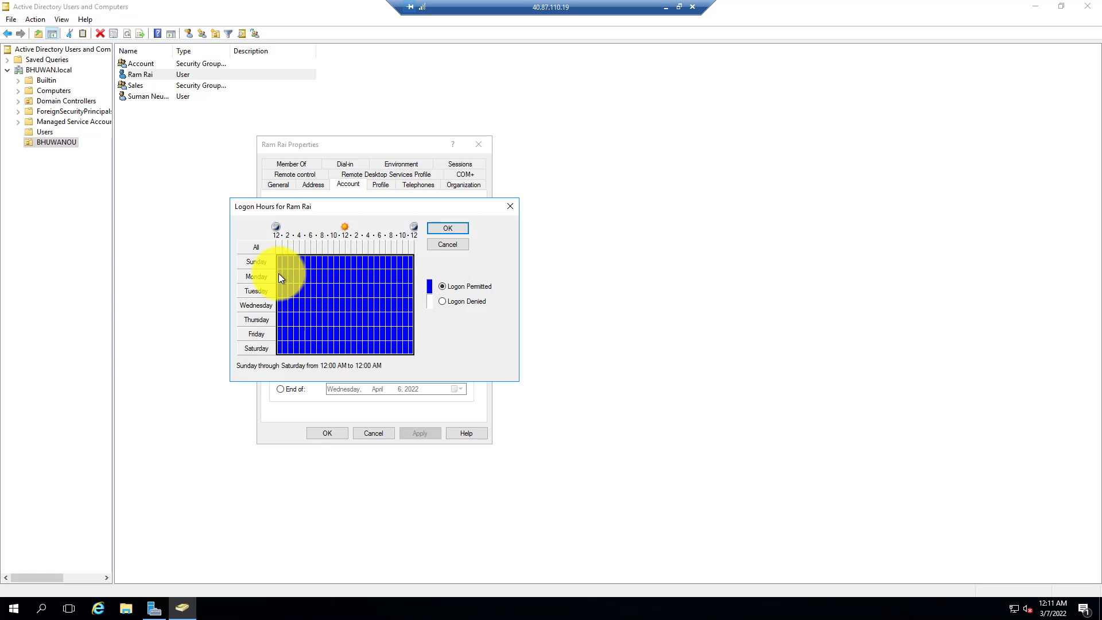
{"action": "left_click_drag", "start_coordinate": [278, 273], "coordinate": [423, 366]}
{"action": "left_click", "coordinate": [461, 302]}
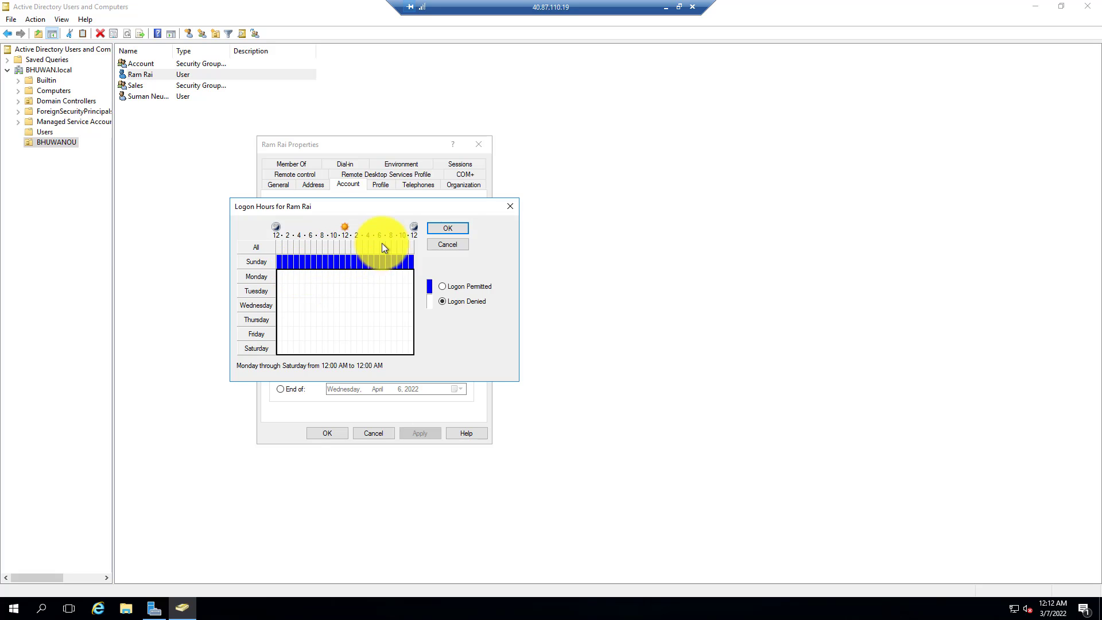
{"action": "left_click", "coordinate": [448, 228]}
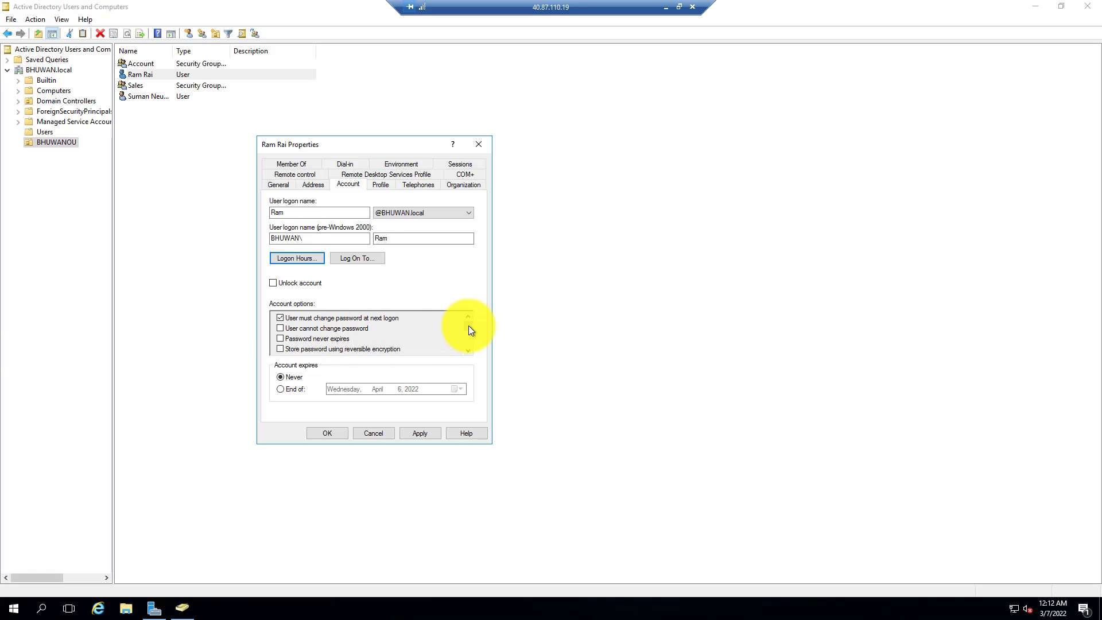
{"action": "left_click_drag", "start_coordinate": [469, 326], "coordinate": [469, 342]}
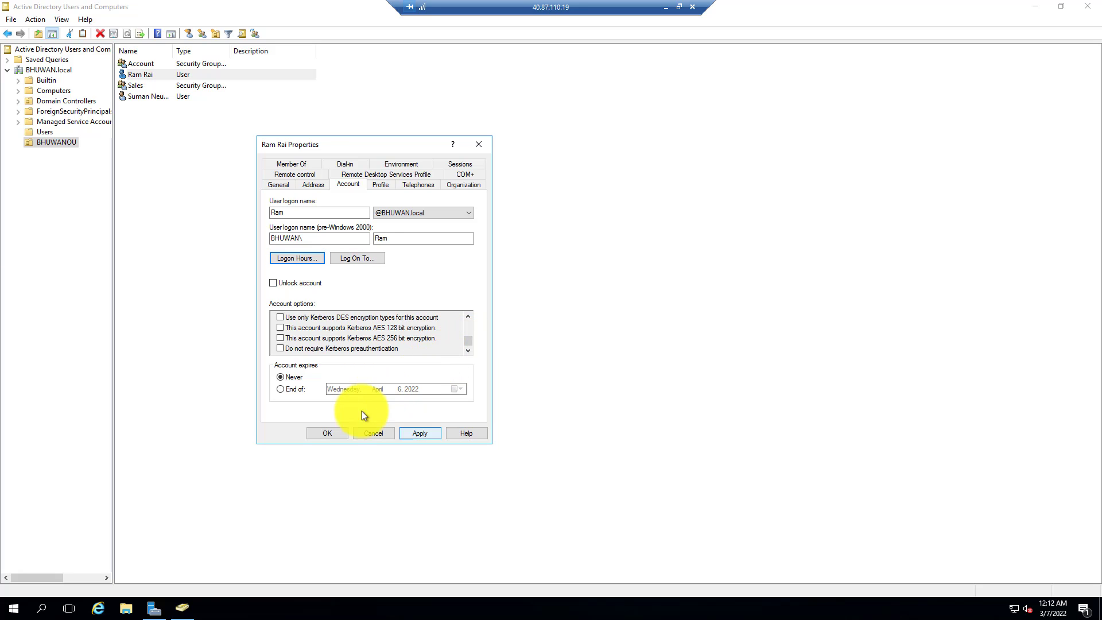
{"action": "left_click", "coordinate": [329, 432]}
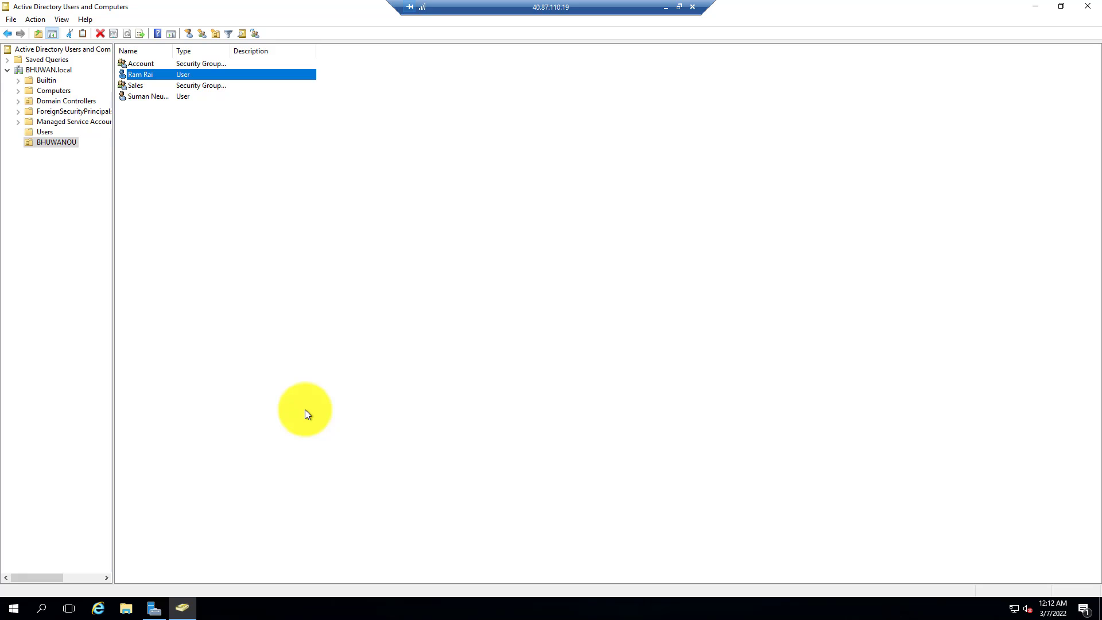
{"action": "left_click", "coordinate": [306, 411]}
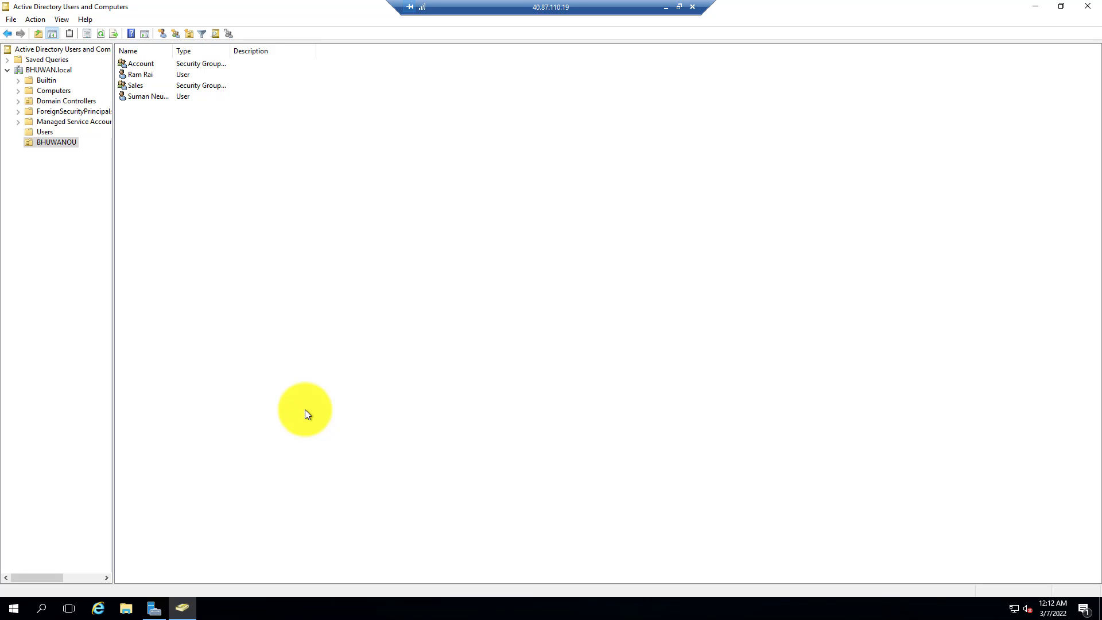